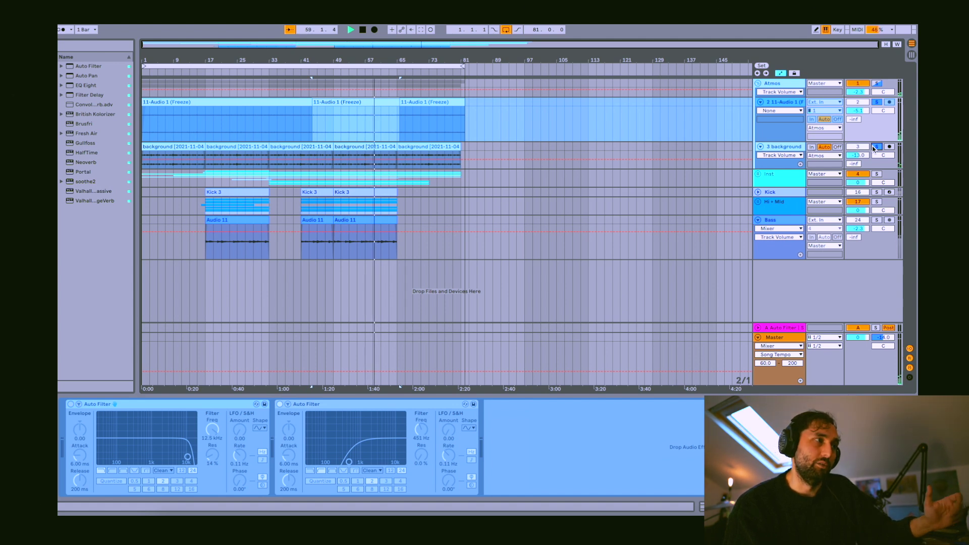
# Switch the solo from the Atmos tracks to the Inst group and unfold that group's tracks.
pyautogui.click(876, 147)
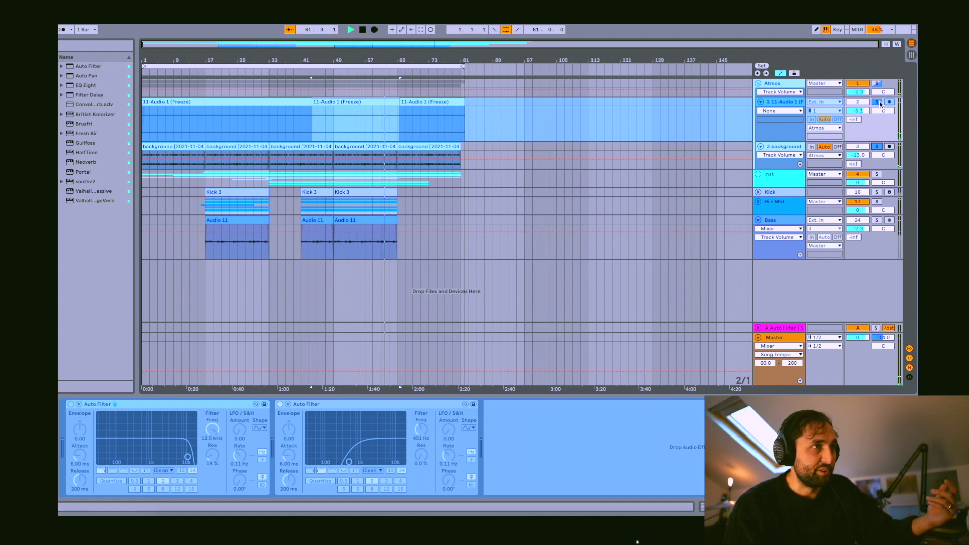
pyautogui.click(878, 84)
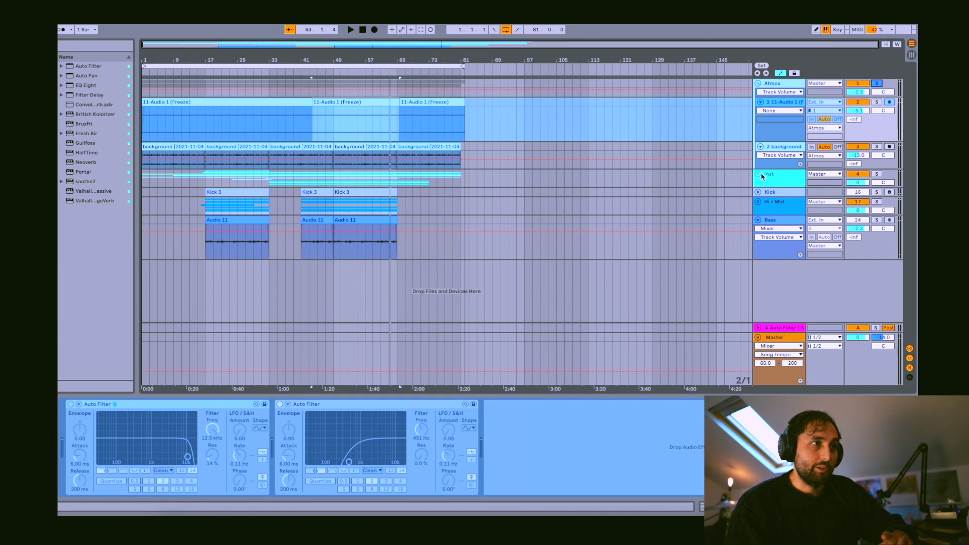
pyautogui.click(761, 175)
pyautogui.click(877, 174)
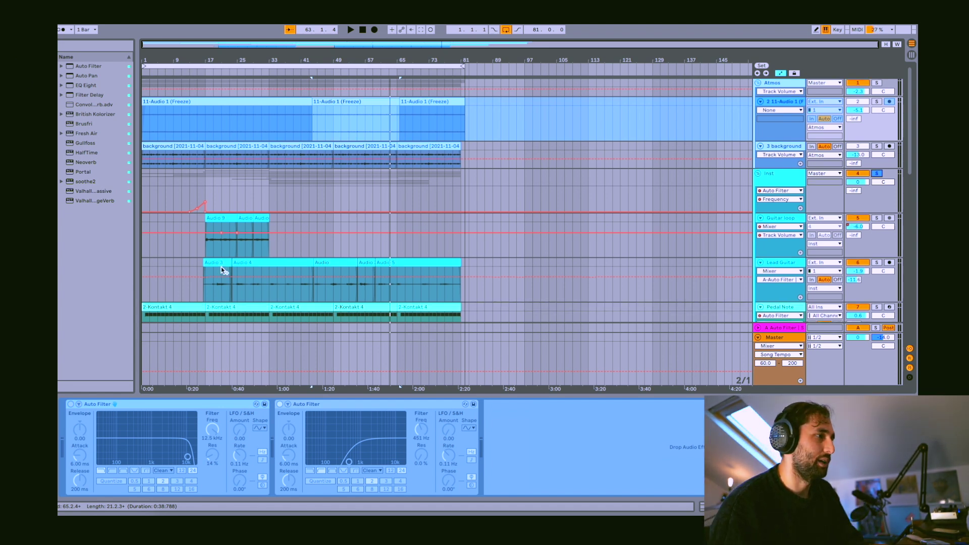
# Play the Pedal Note track's first Kontakt clip from the start of the song to hear the pedal part.
pyautogui.scroll(-3, 222, 270)
pyautogui.click(172, 277)
pyautogui.press('space')
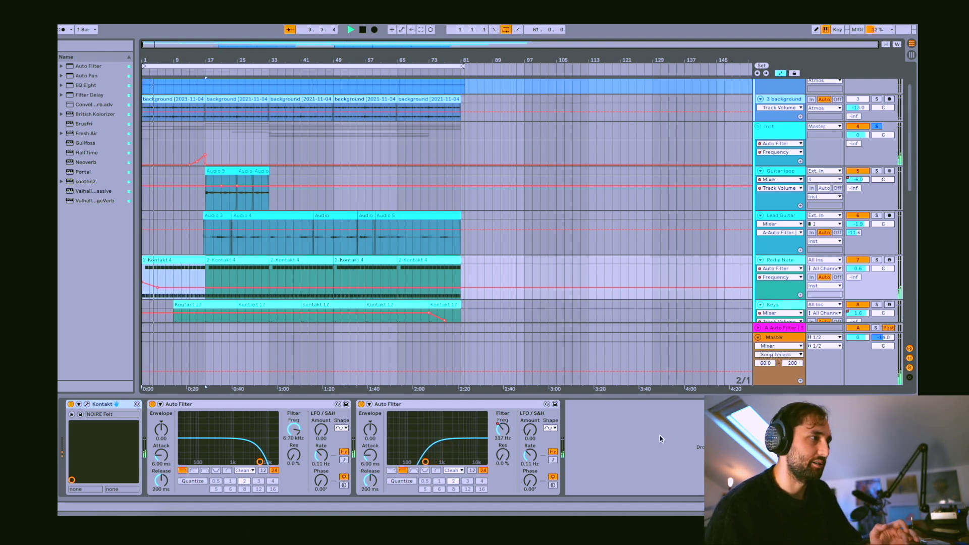
pyautogui.scroll(-3, 716, 181)
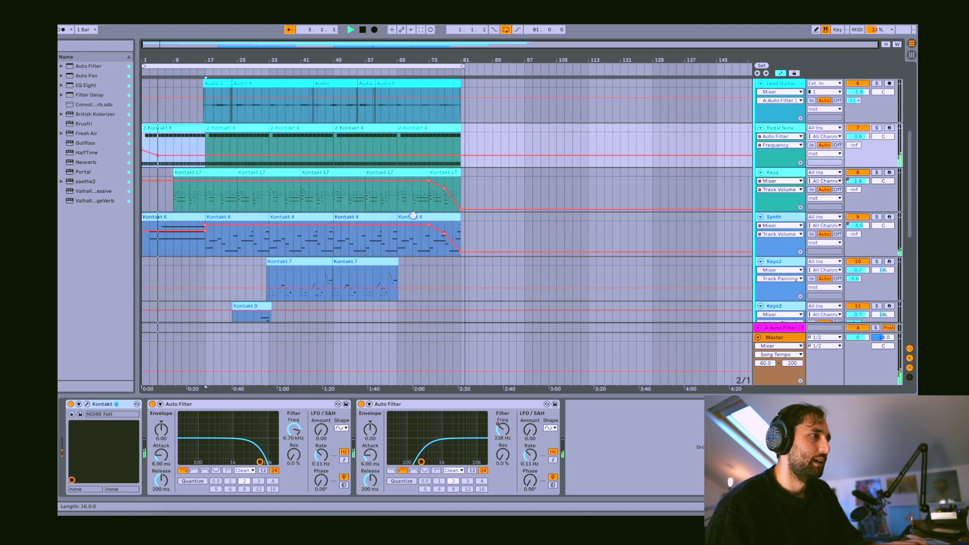
pyautogui.press('space')
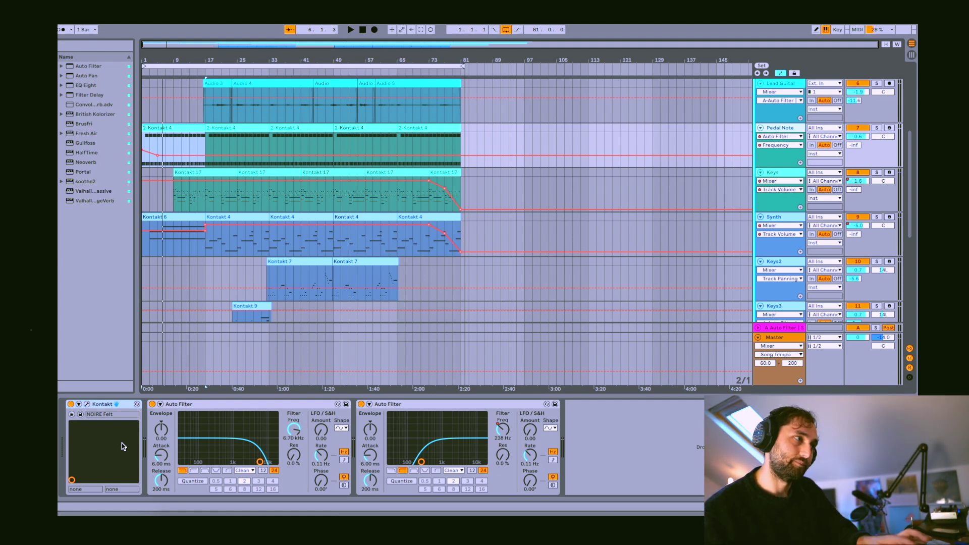
pyautogui.press('space')
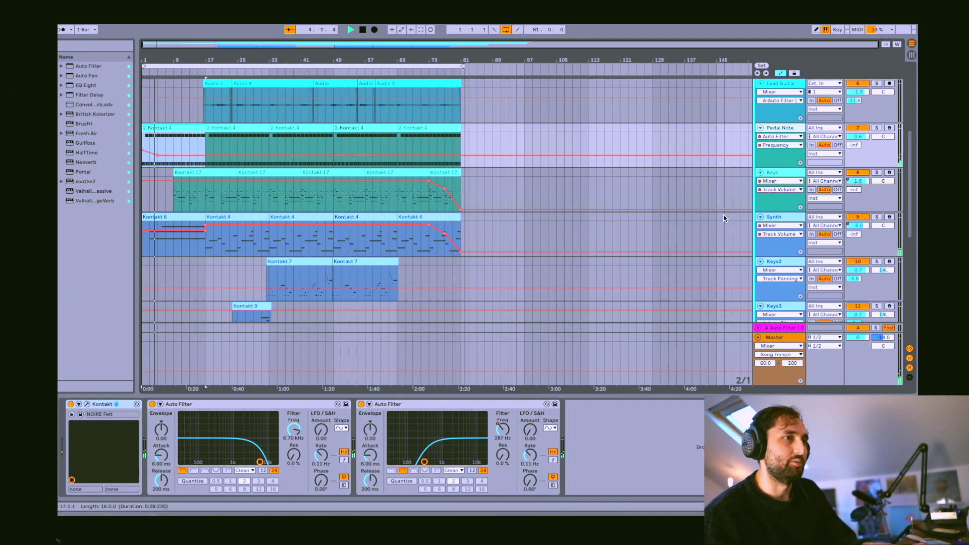
# Open the Synth track's Kontakt instrument, examine its 05 Synth Matrix - Swarms patch, and close it.
pyautogui.click(781, 219)
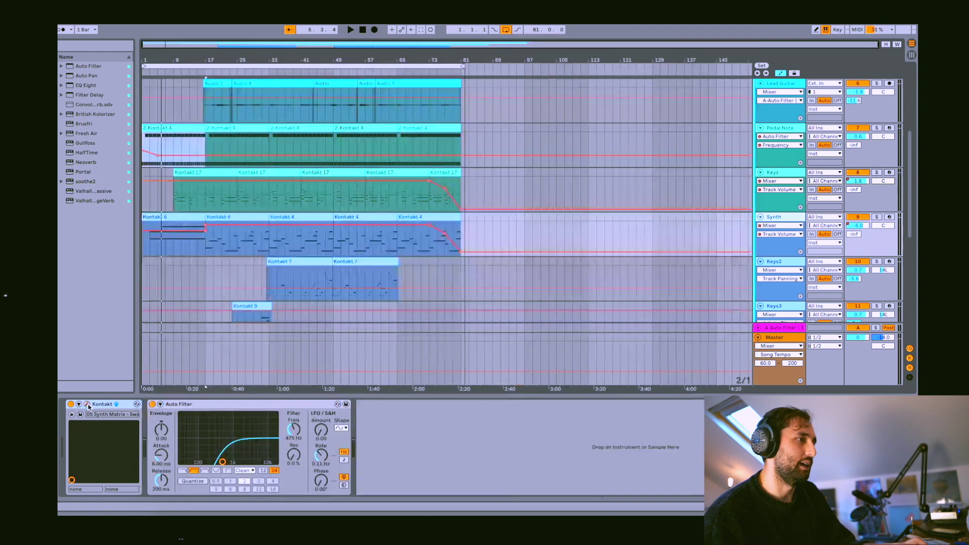
pyautogui.click(87, 404)
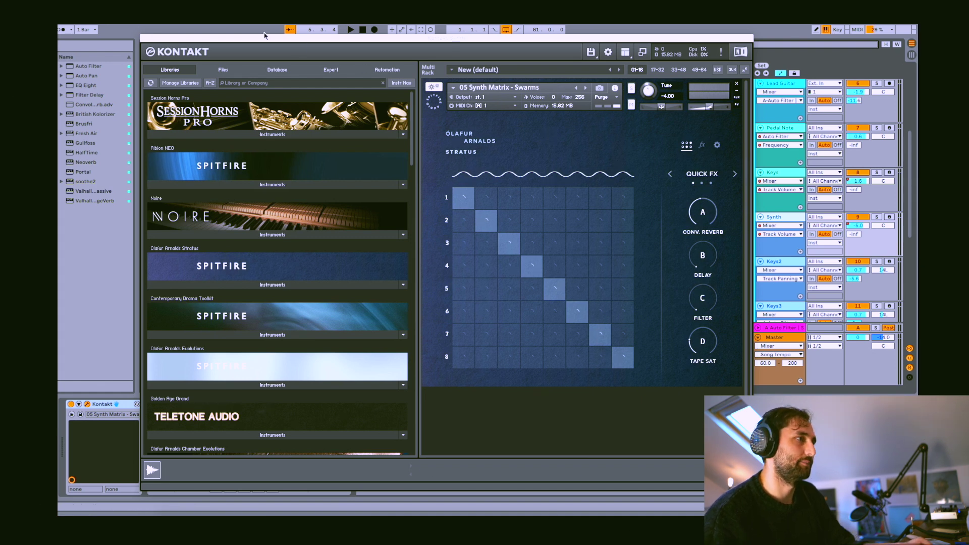
pyautogui.hotkey('ctrl', 'alt', 'p')
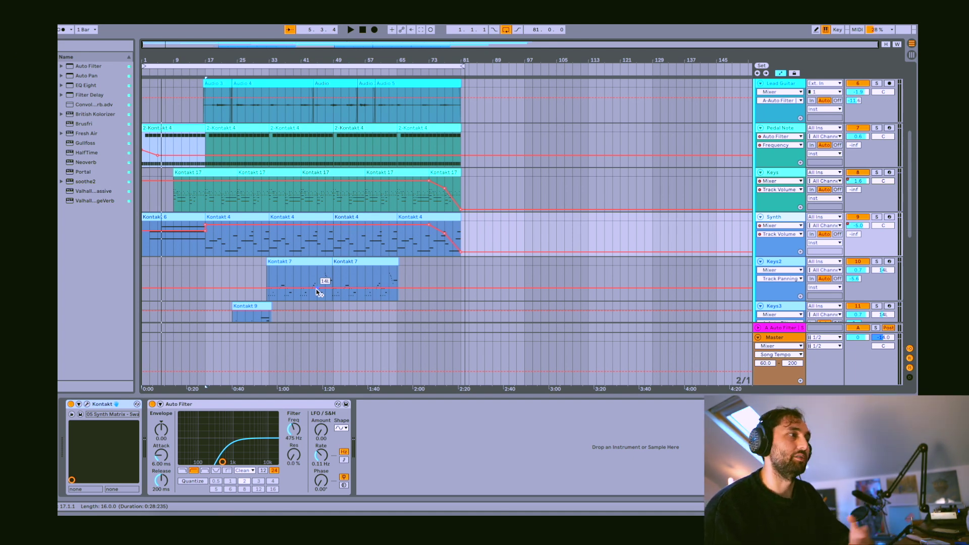
# Play the Synth part from about bar 3, solo the track, and continue from its second clip at bar 17.
pyautogui.click(151, 251)
pyautogui.press('space')
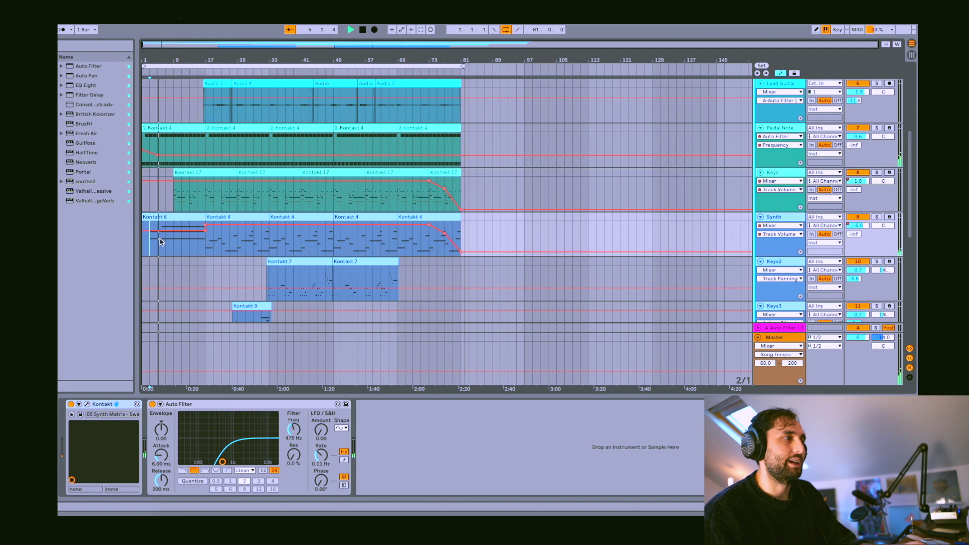
pyautogui.click(876, 217)
pyautogui.click(251, 220)
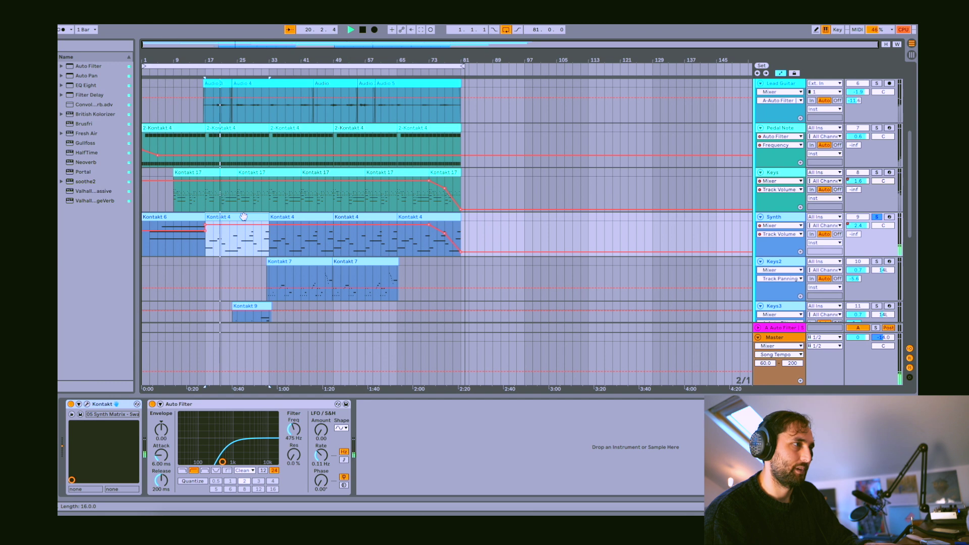
# Restart playback from about bar 5 on the Keys track and remove the Synth track's solo.
pyautogui.click(156, 206)
pyautogui.press('space')
pyautogui.press('space')
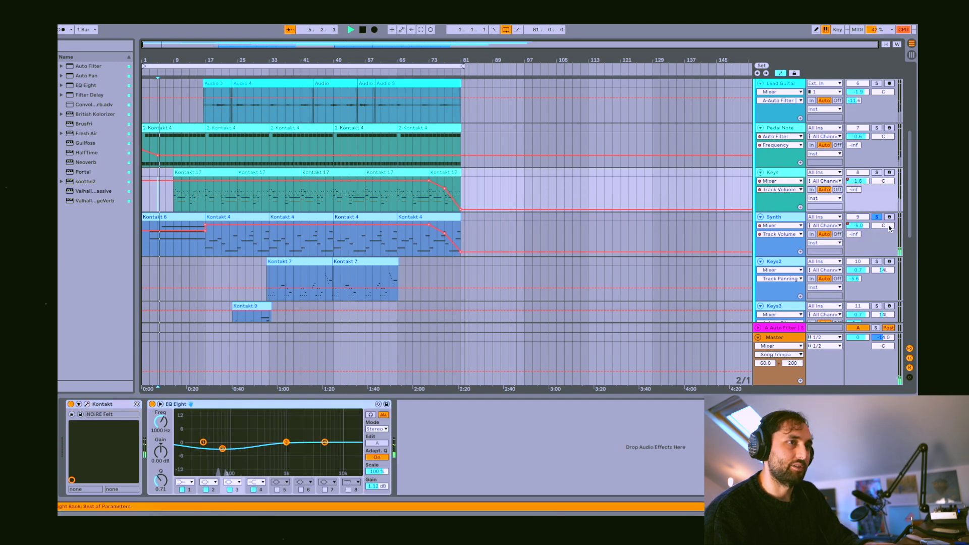
pyautogui.click(878, 218)
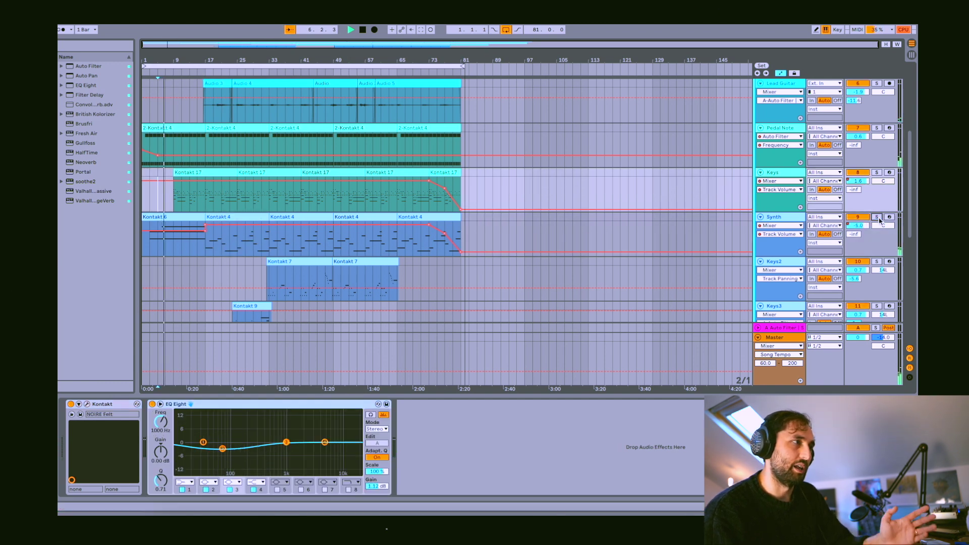
# Open and close the Keys track's Kontakt instrument while listening to the part, and stop playback.
pyautogui.moveTo(375, 182)
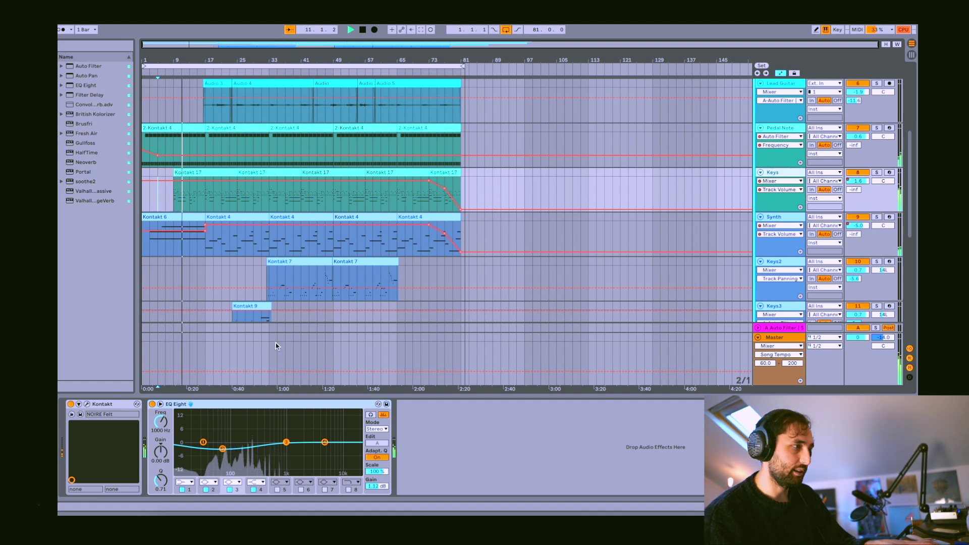
pyautogui.click(86, 404)
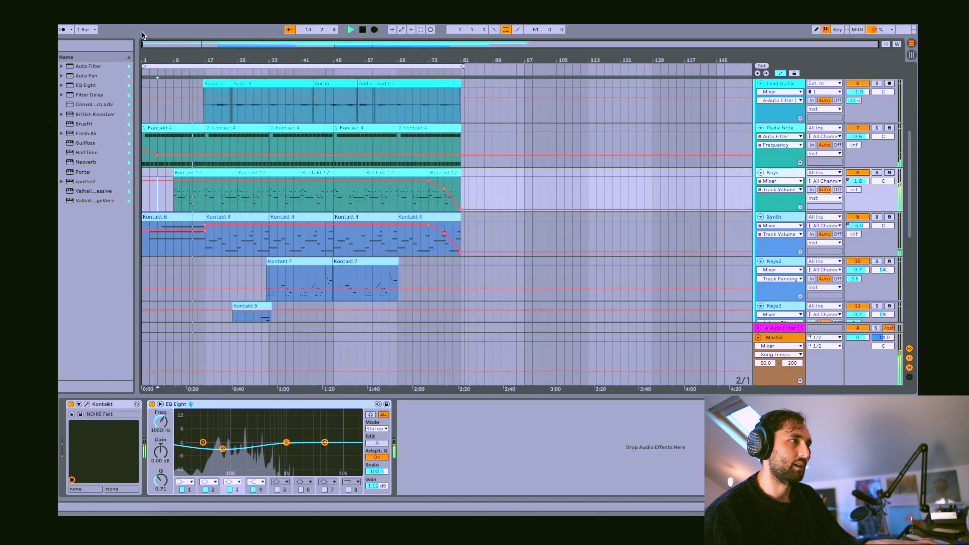
pyautogui.click(140, 31)
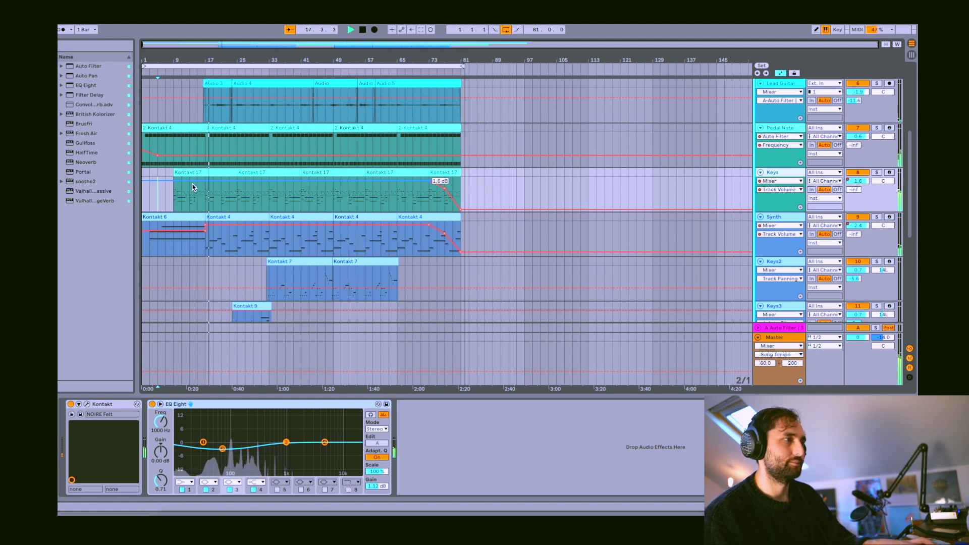
pyautogui.press('space')
# Play the Inst group's Auto Filter frequency sweep leading into bar 17 and examine the group's effects.
pyautogui.scroll(4, 185, 177)
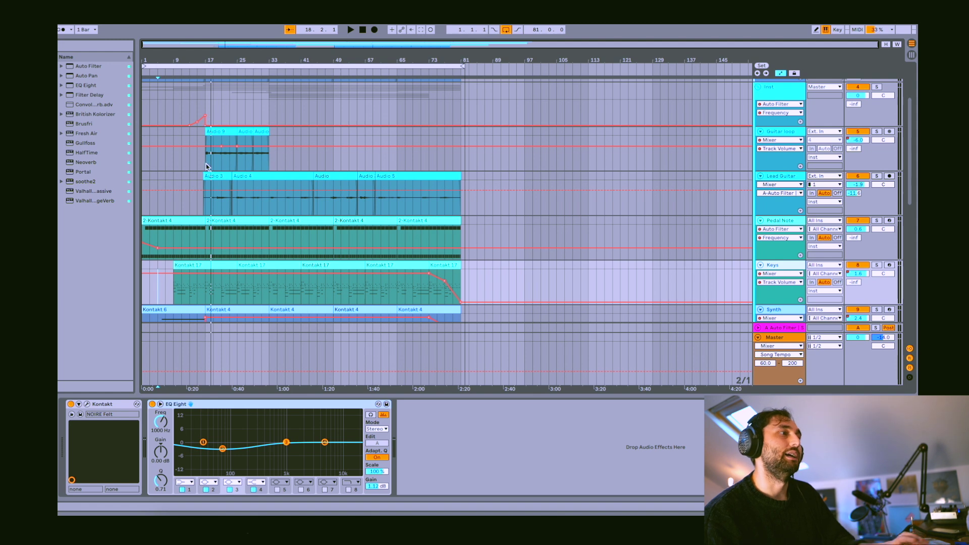
pyautogui.click(180, 123)
pyautogui.press('space')
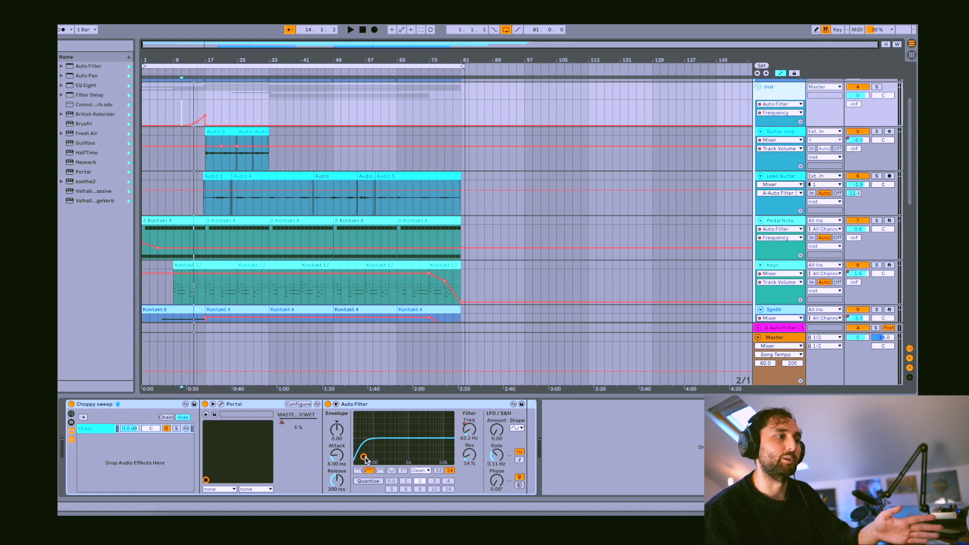
pyautogui.press('space')
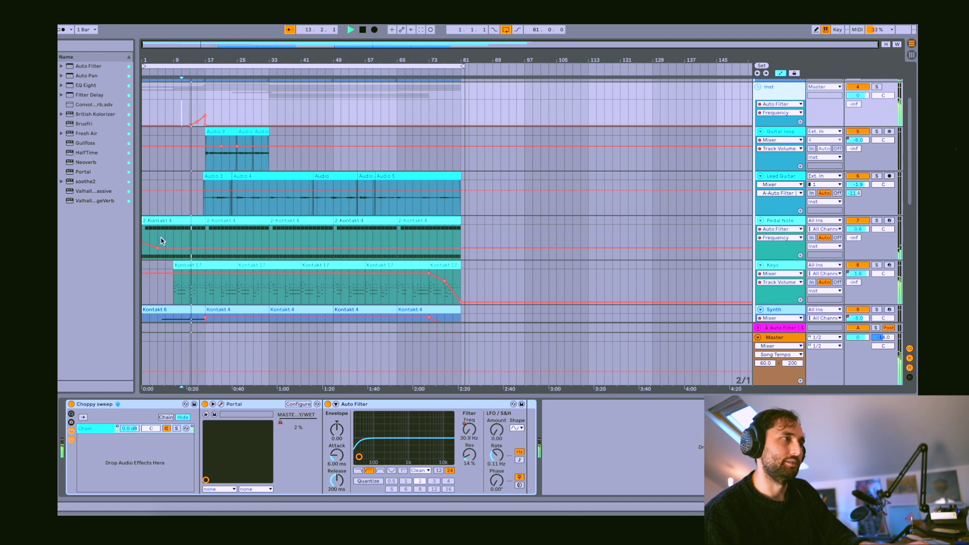
pyautogui.press('space')
# Solo the Guitar loop track and play its first audio clip from bar 17.
pyautogui.click(878, 133)
pyautogui.click(775, 130)
pyautogui.press('space')
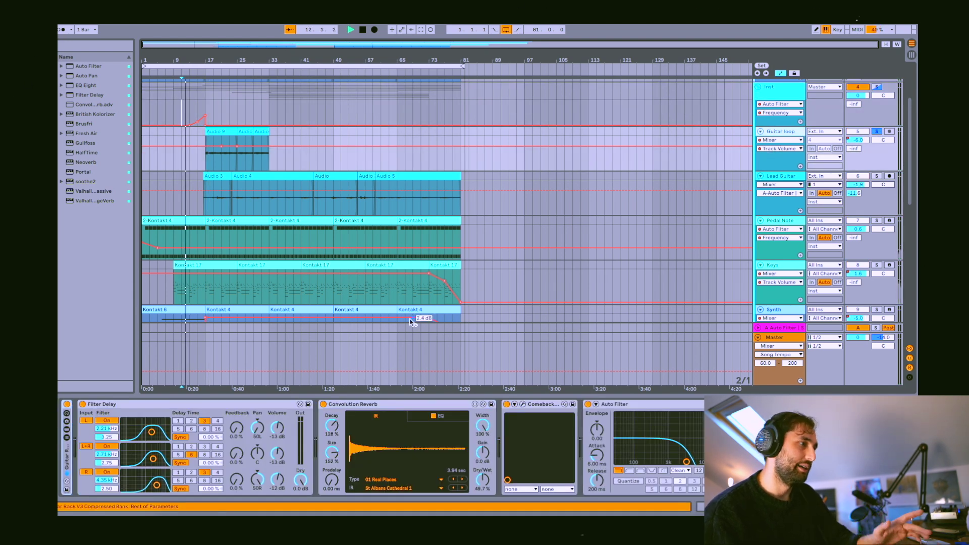
pyautogui.click(218, 132)
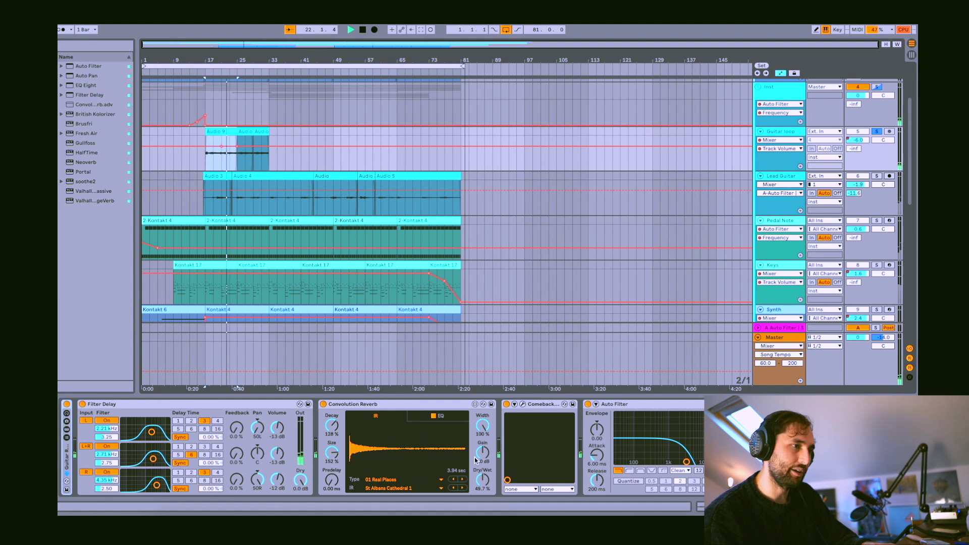
# Open the Guitar loop track's Comeback Kid delay to examine its settings, close it, and replay the clip.
pyautogui.click(523, 406)
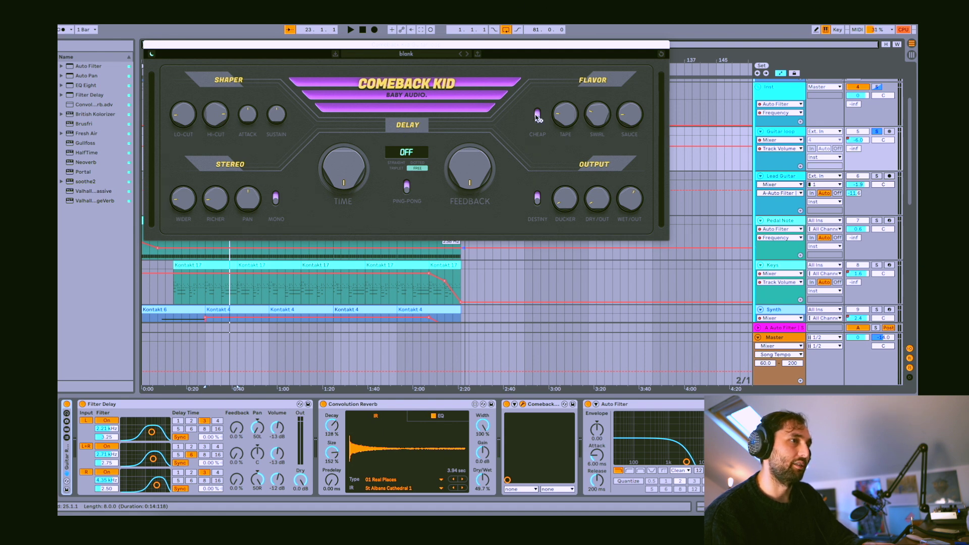
pyautogui.click(149, 45)
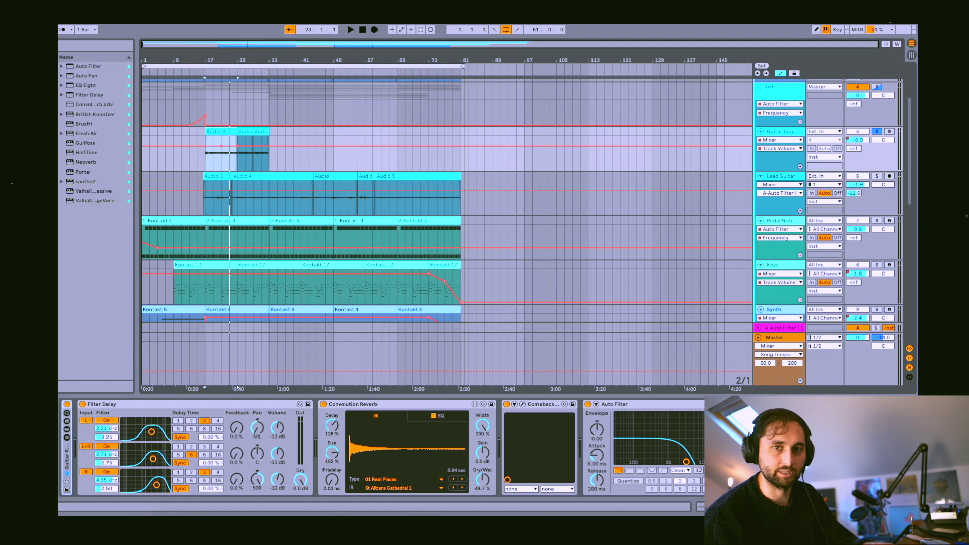
pyautogui.press('space')
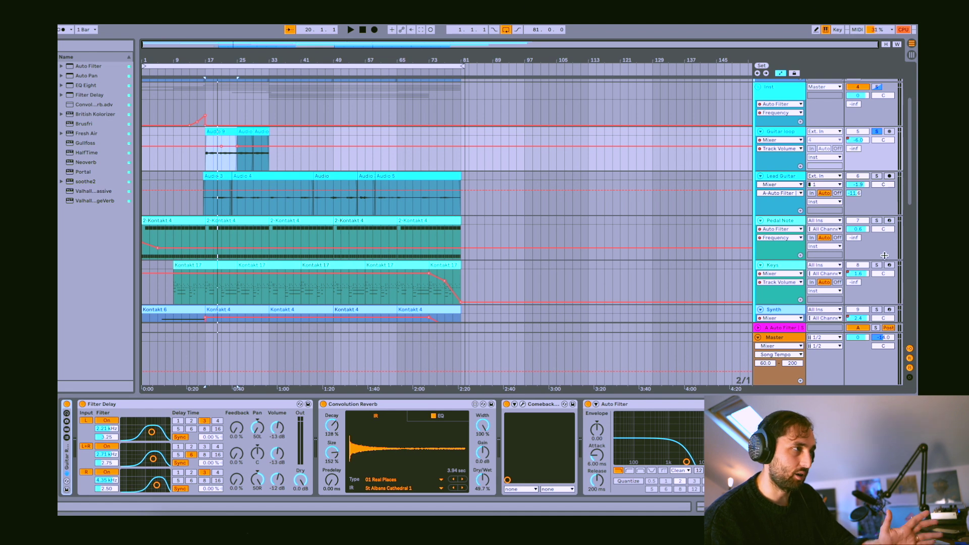
# Solo and play the Lead Guitar track, and show the effects on the Auto Filter return track A.
pyautogui.click(878, 181)
pyautogui.press('space')
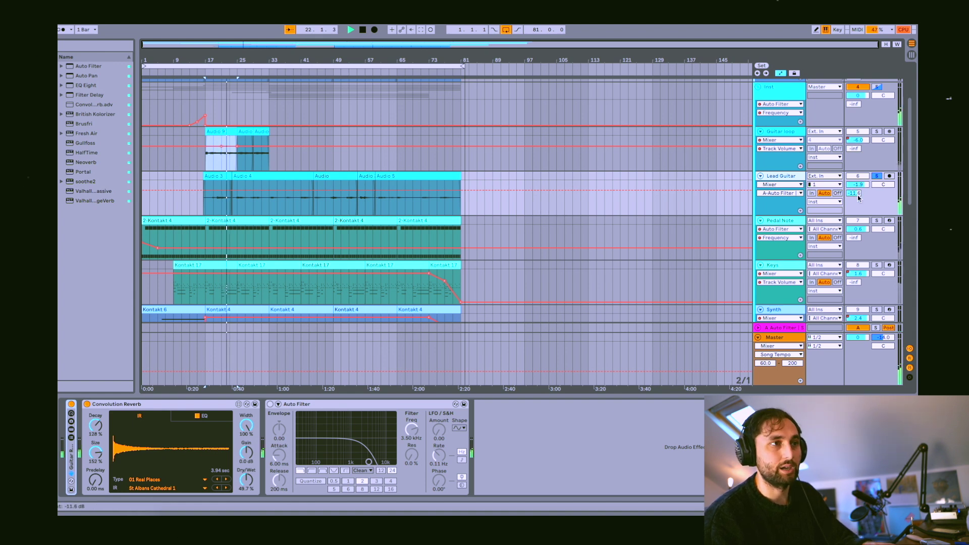
pyautogui.click(502, 327)
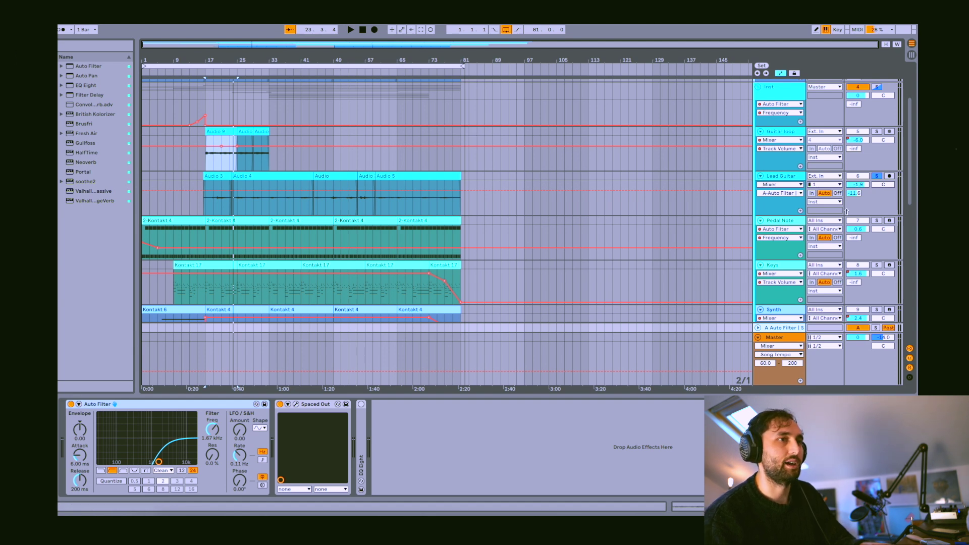
# Remove the Lead Guitar track's solo and solo the Keys2 and Keys3 tracks together.
pyautogui.scroll(-4, 859, 197)
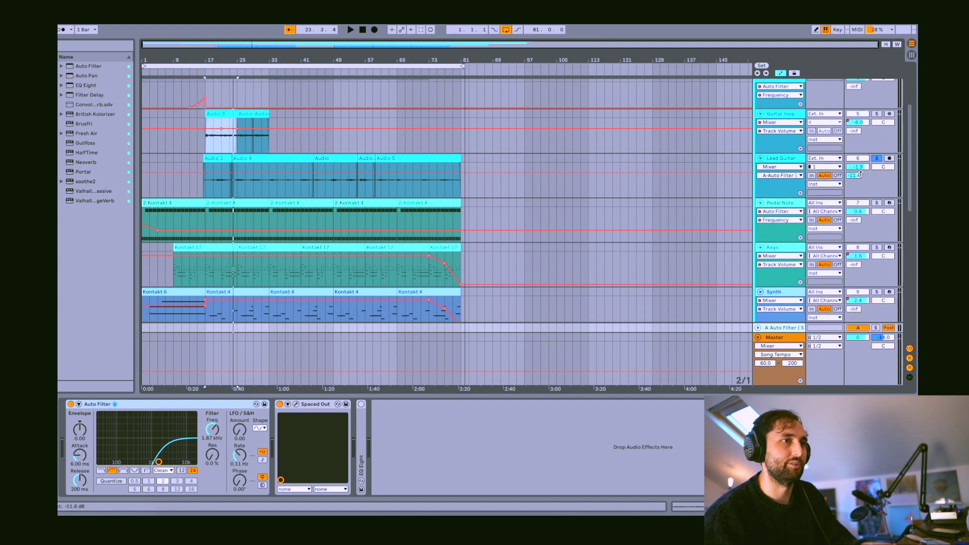
pyautogui.scroll(7, 868, 301)
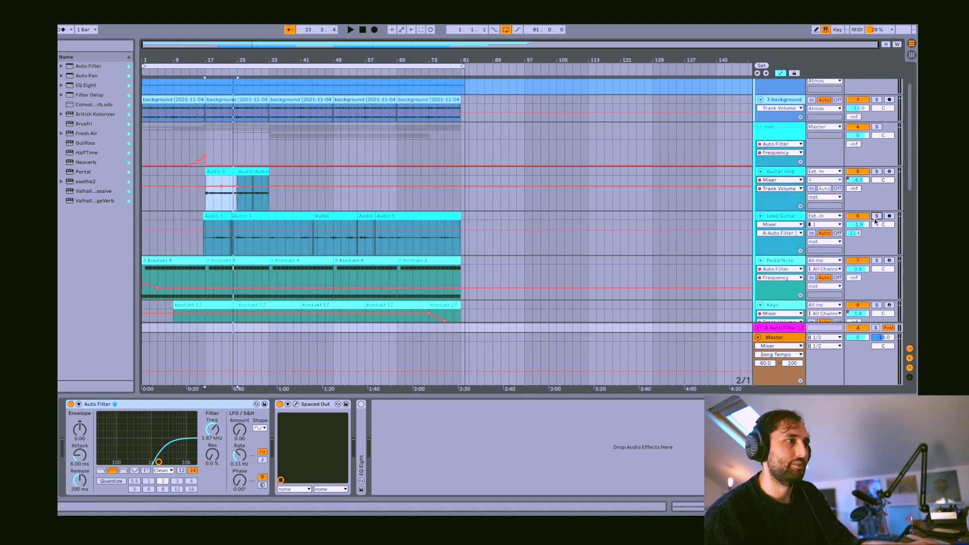
pyautogui.scroll(-11, 226, 166)
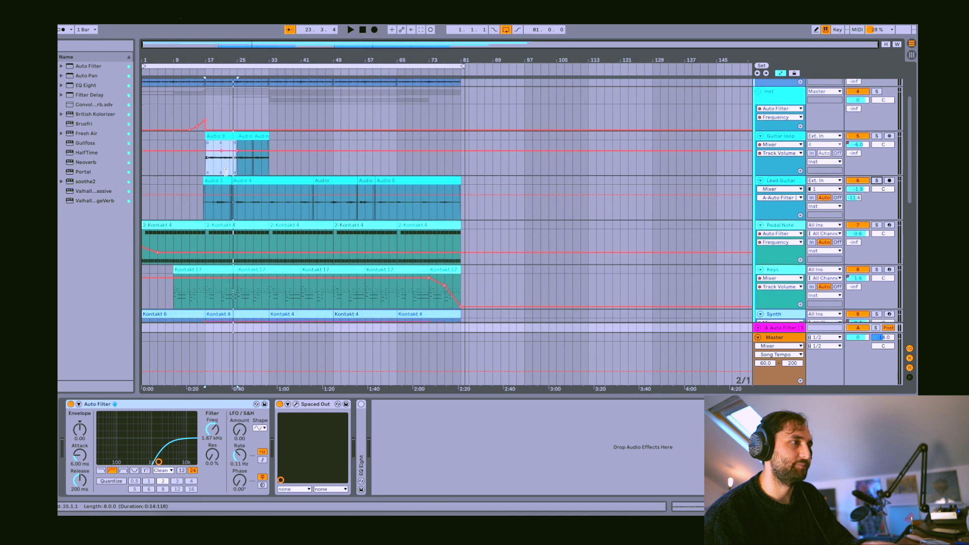
pyautogui.scroll(-1, 602, 173)
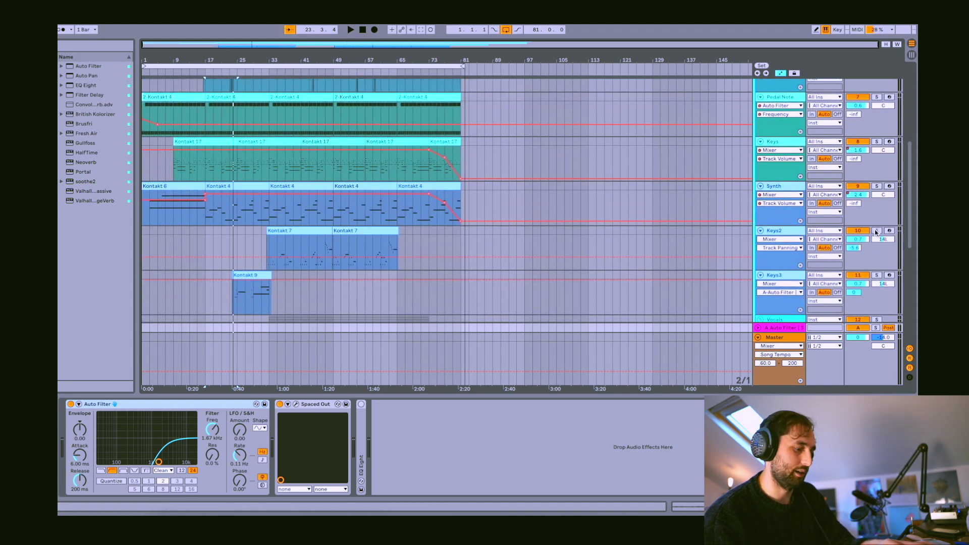
pyautogui.click(876, 231)
pyautogui.click(877, 276)
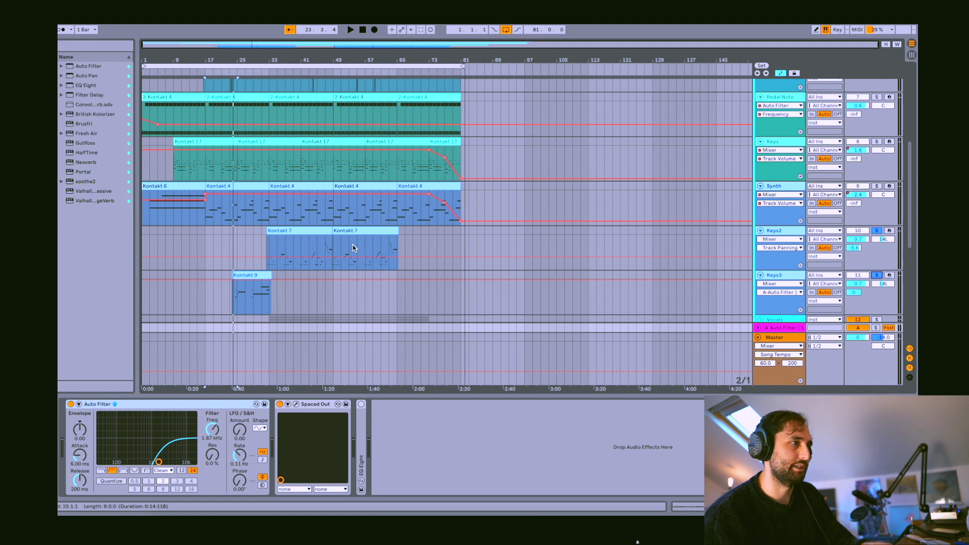
# Play the Keys3 clip and the first Keys2 clip with the solo removed, and show the Keys3 track's devices.
pyautogui.click(251, 285)
pyautogui.press('space')
pyautogui.click(877, 276)
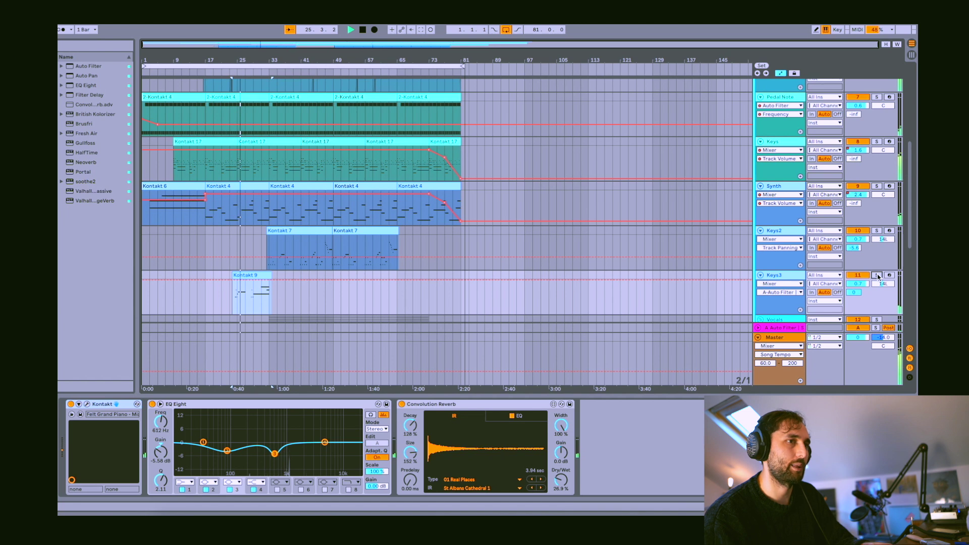
pyautogui.click(299, 232)
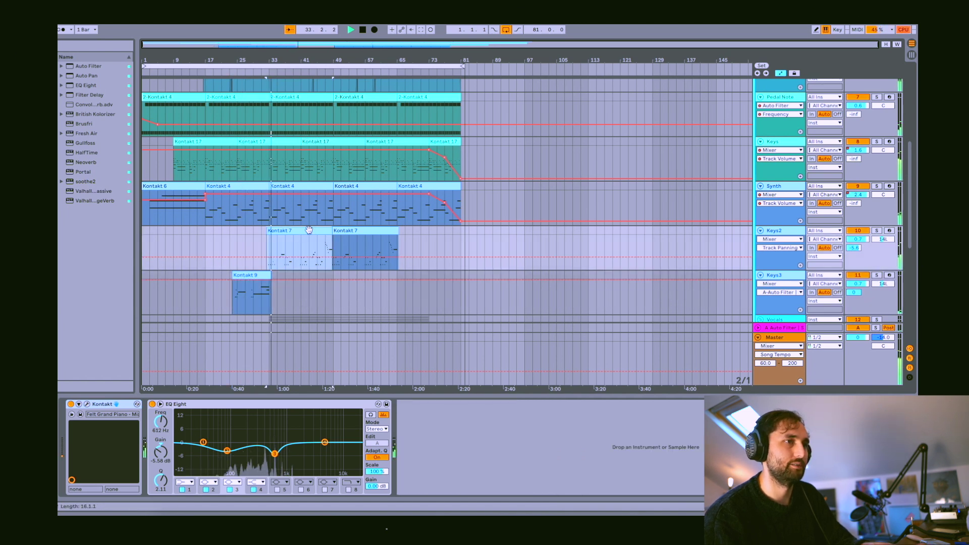
pyautogui.click(786, 277)
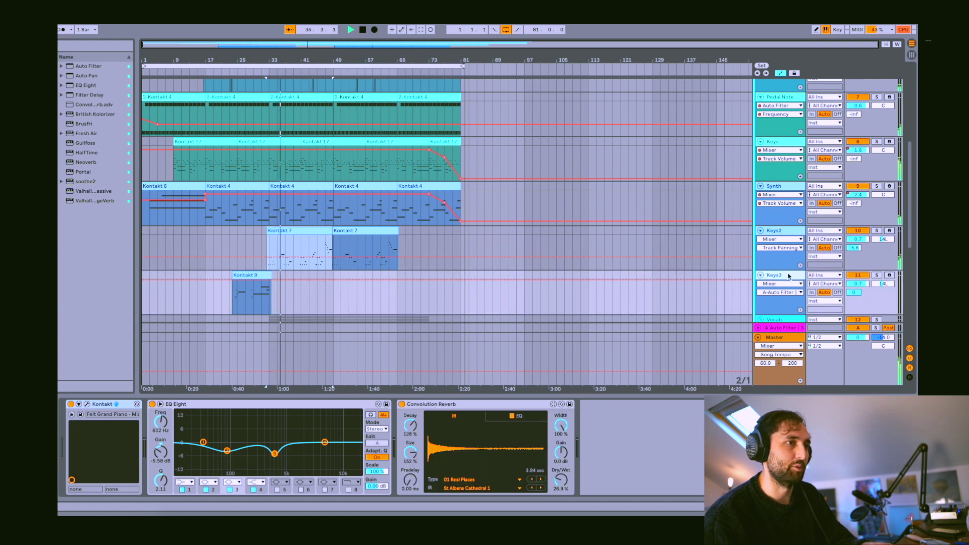
# Show the Keys2 track's devices, examine its Felt Grand Piano - Mixed patch in Kontakt, and replay the first Keys2 clip.
pyautogui.press('space')
pyautogui.click(545, 437)
pyautogui.press('Delete')
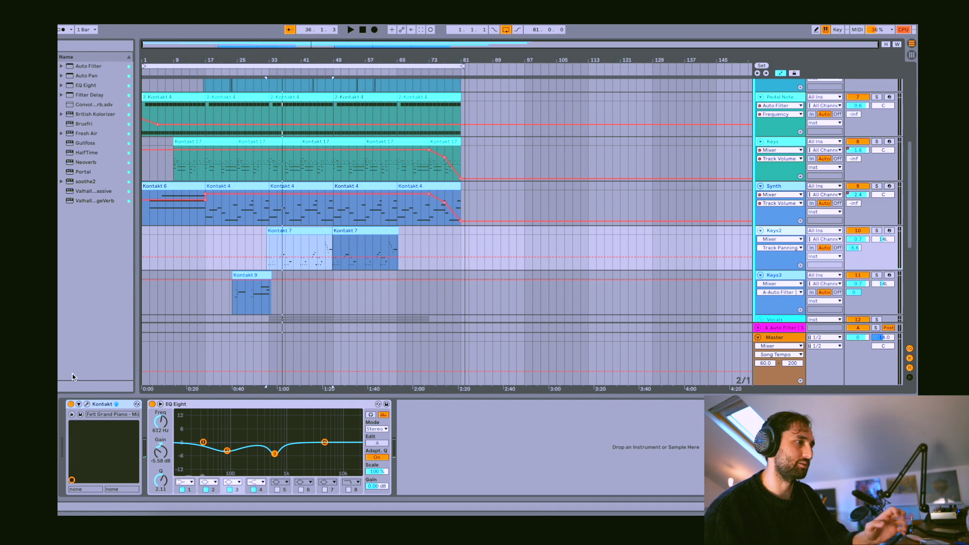
pyautogui.click(88, 404)
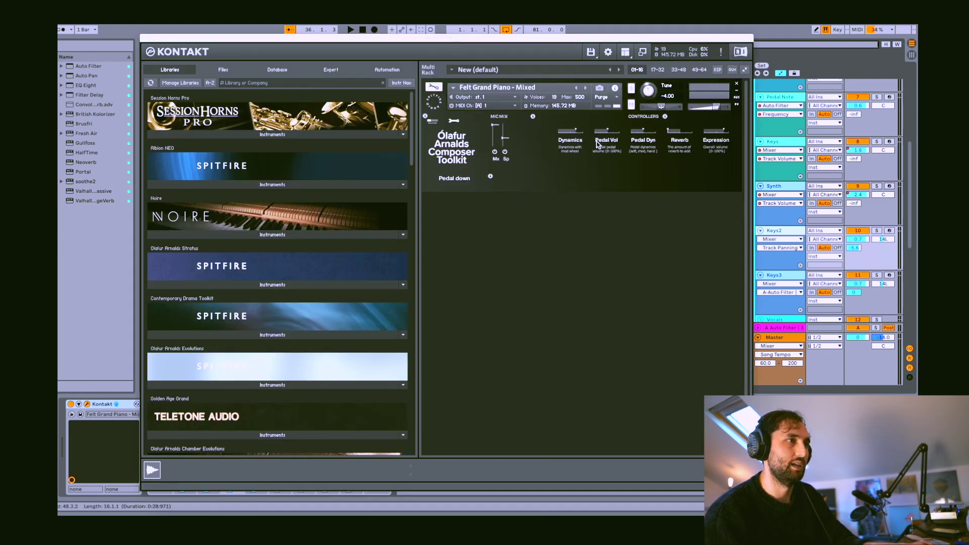
pyautogui.click(145, 38)
pyautogui.press('space')
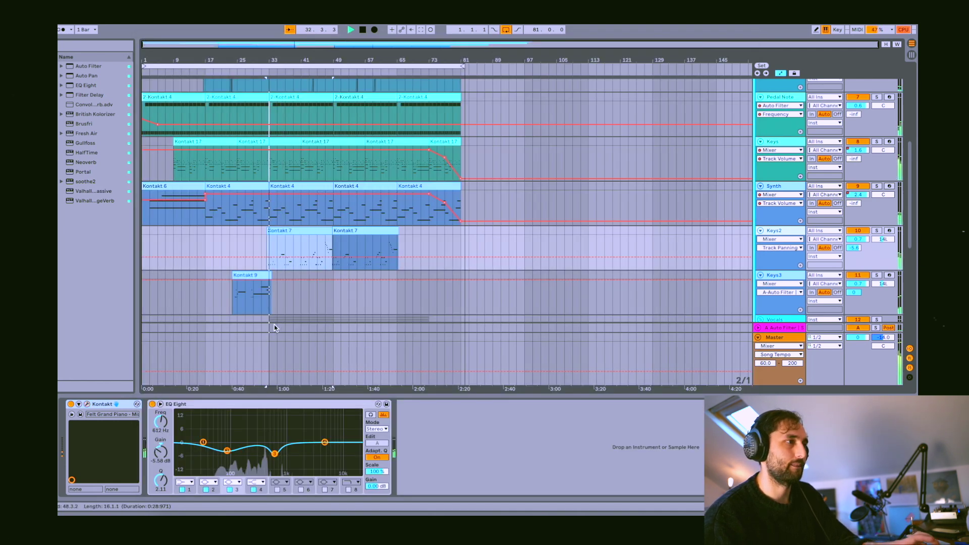
pyautogui.press('space')
# Solo and play the Vocals group, comparing its sound with the group's EQ Eight bypassed and re-enabled.
pyautogui.scroll(-5, 599, 253)
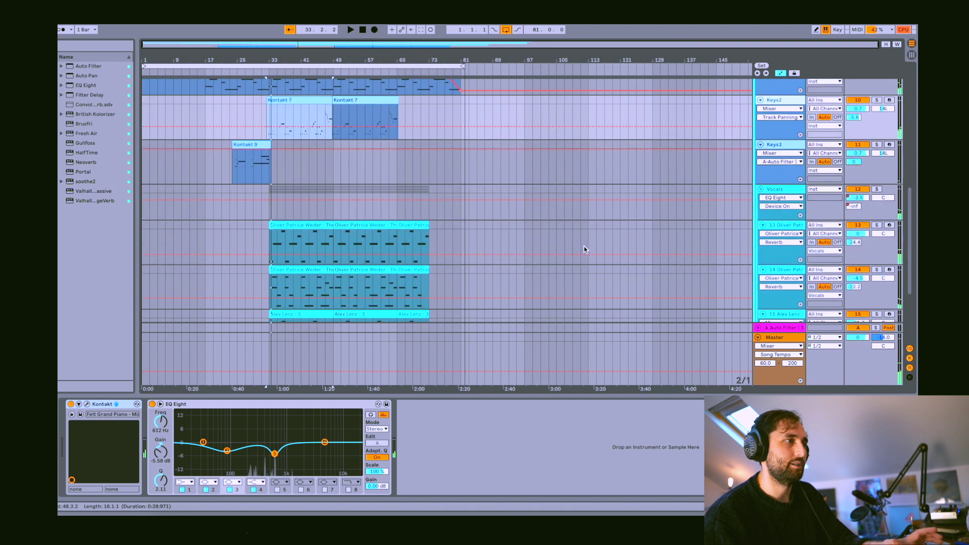
pyautogui.click(878, 190)
pyautogui.press('space')
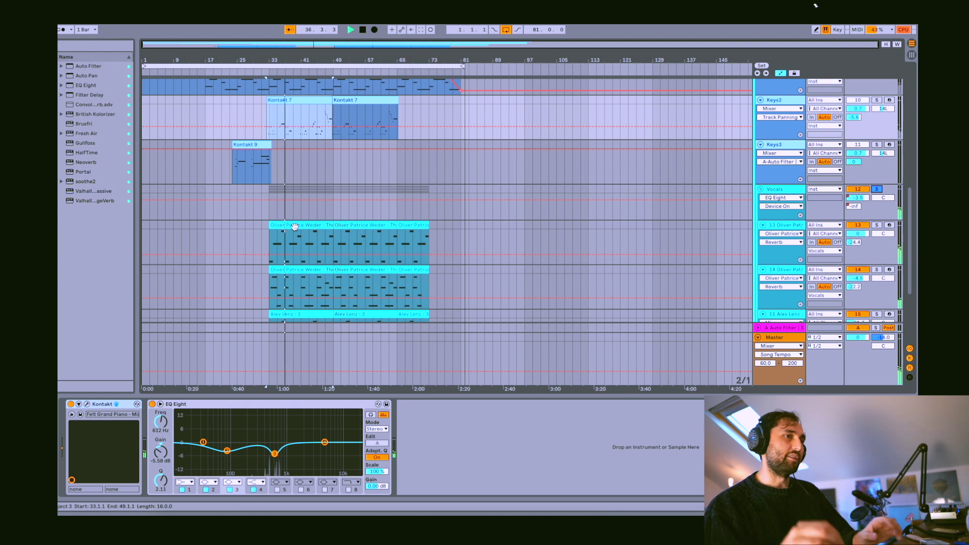
pyautogui.click(790, 193)
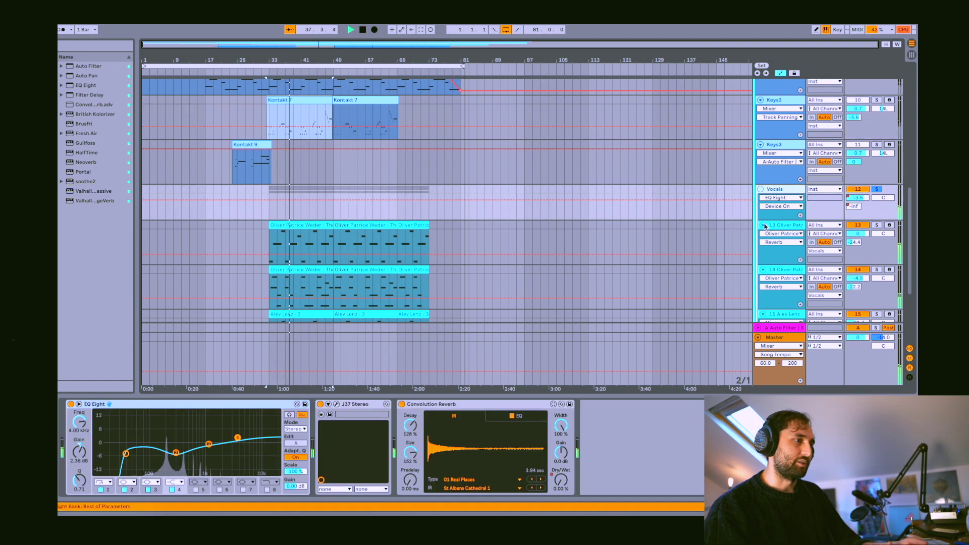
pyautogui.click(71, 405)
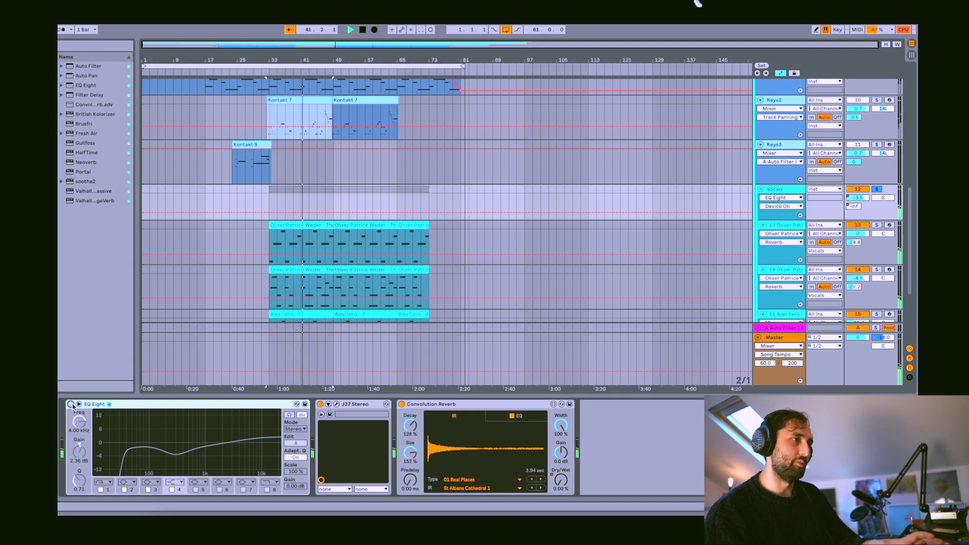
pyautogui.click(70, 405)
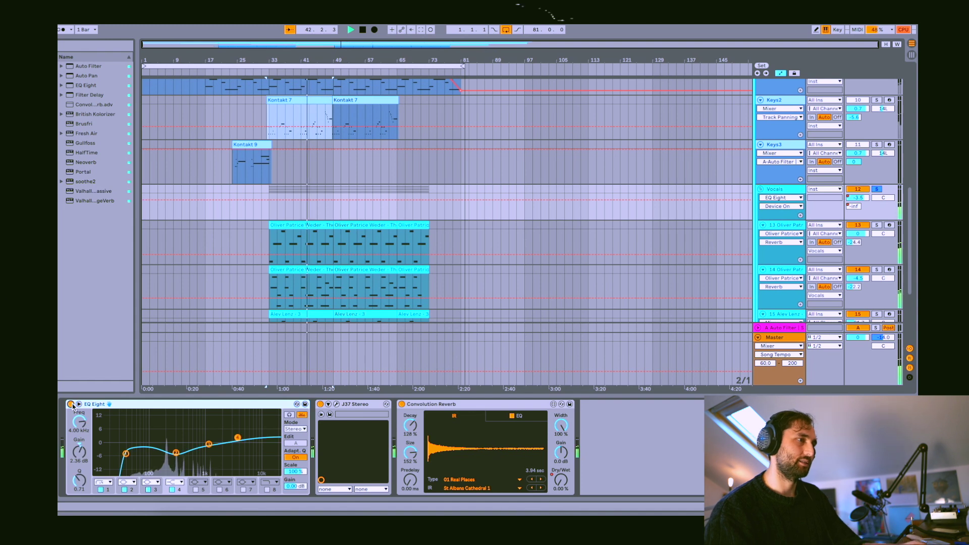
# Show the Dry/Wet automation of the Vocals group's Convolution Reverb and play the section where it rises.
pyautogui.rightClick(555, 484)
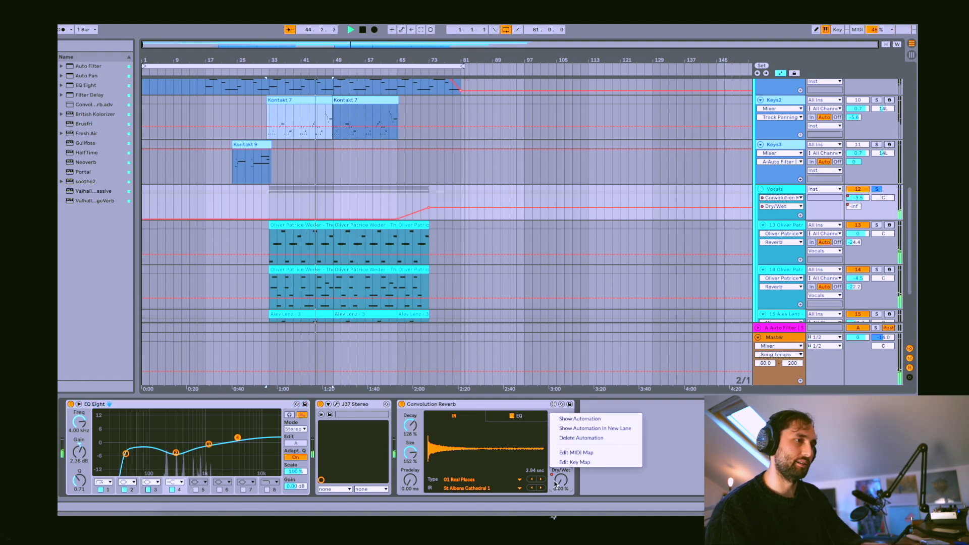
pyautogui.click(579, 418)
pyautogui.click(399, 204)
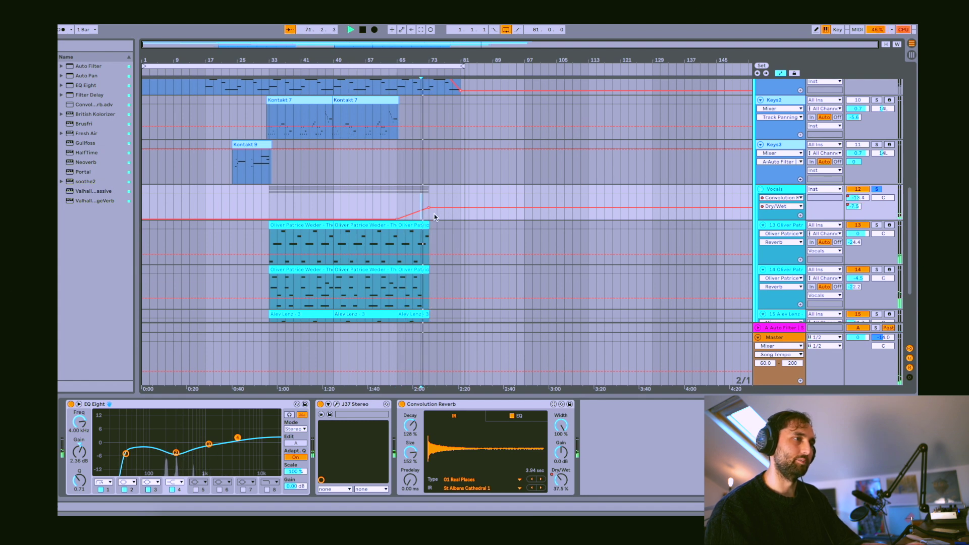
pyautogui.press('space')
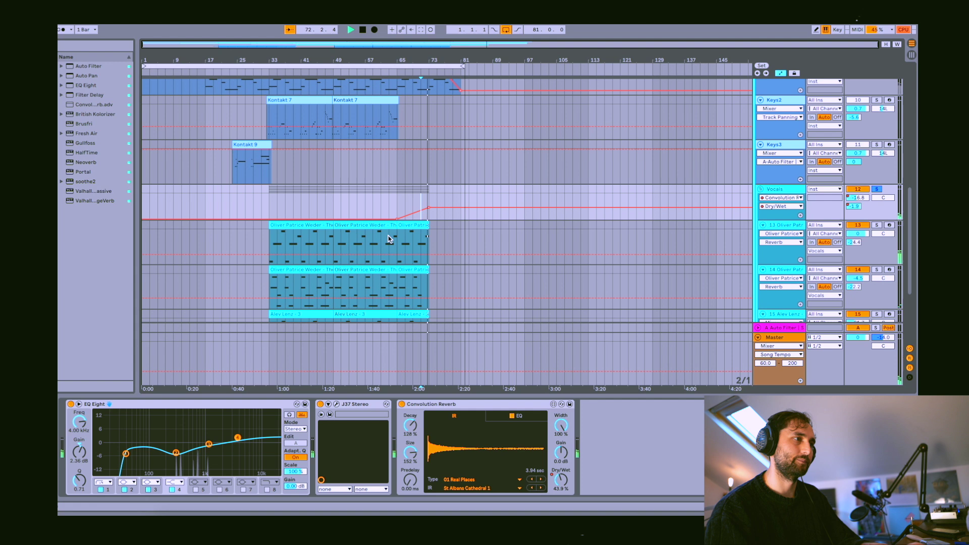
# Open the Vocals group's J37 Stereo plug-in to examine its settings, and close it.
pyautogui.click(369, 225)
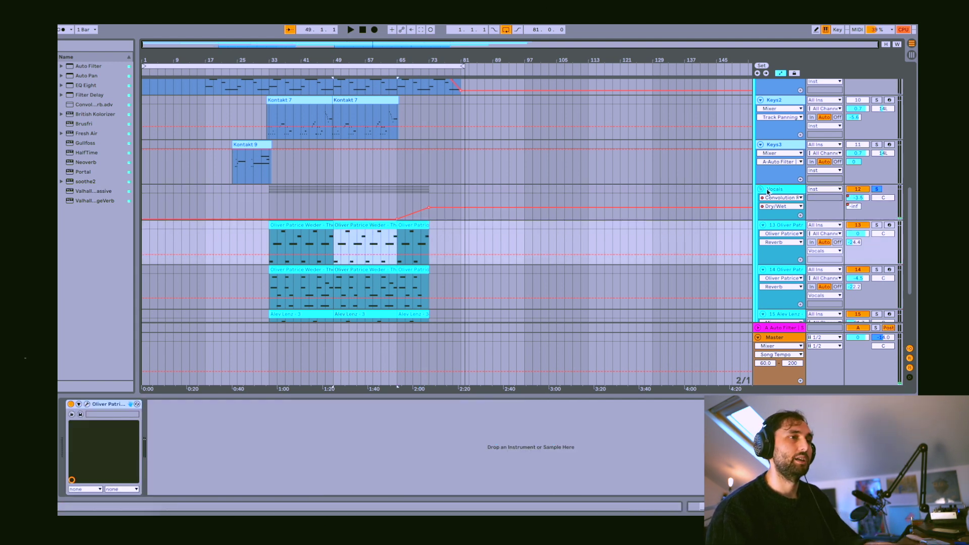
pyautogui.click(791, 191)
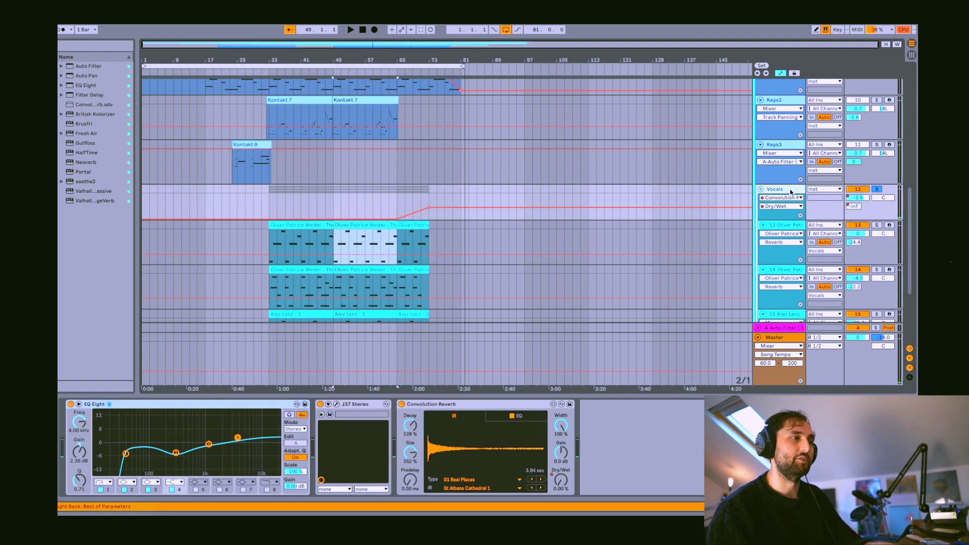
pyautogui.click(336, 404)
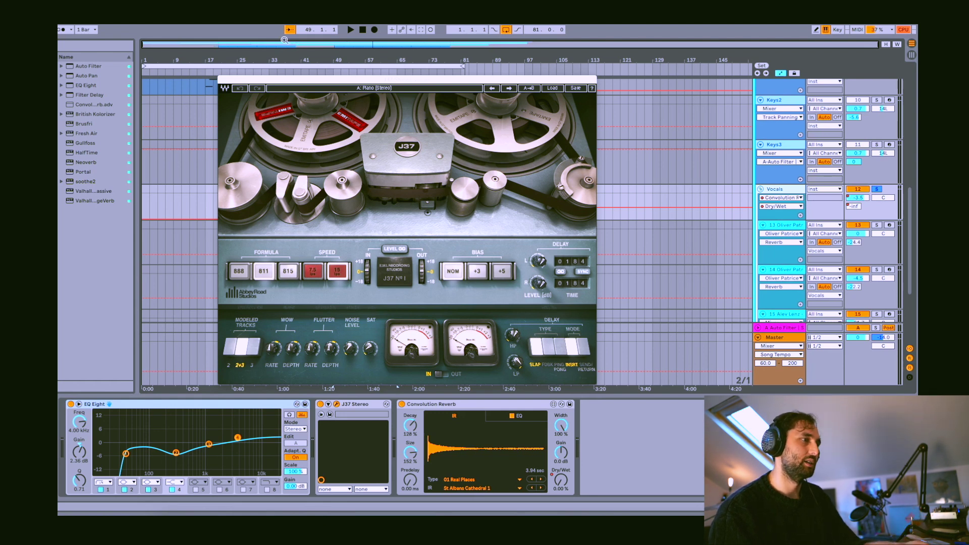
pyautogui.click(222, 80)
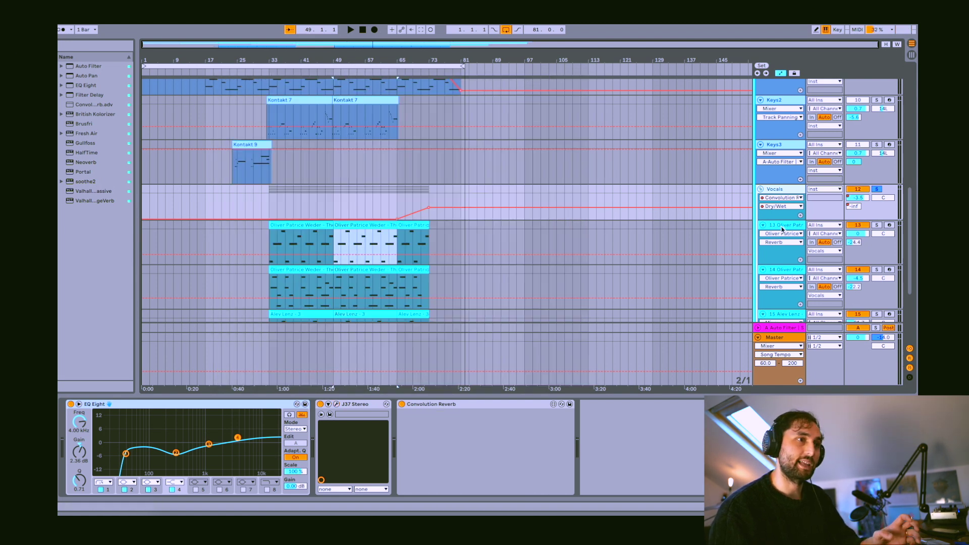
# Show the instrument on vocal track 13, and solo and play its second clip.
pyautogui.click(783, 228)
pyautogui.scroll(-2, 722, 257)
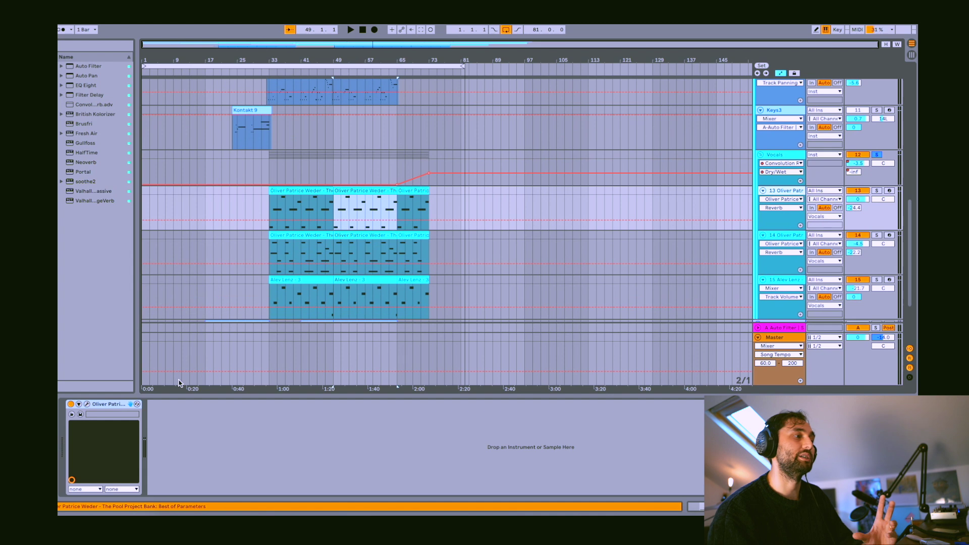
pyautogui.click(878, 191)
pyautogui.press('space')
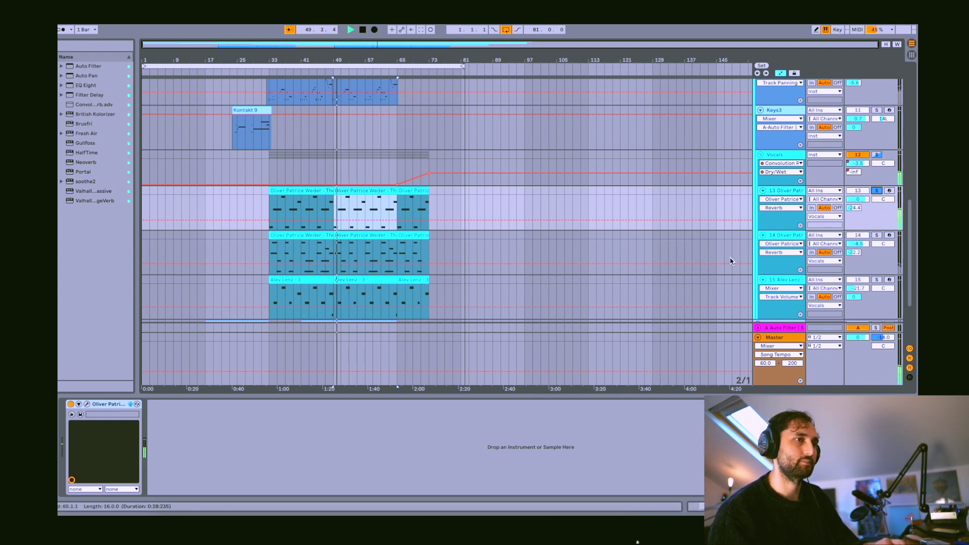
# Audition vocal track 14 solo, add tracks 13 and 15, show track 15's devices, and remove the Vocals group's solo.
pyautogui.click(876, 236)
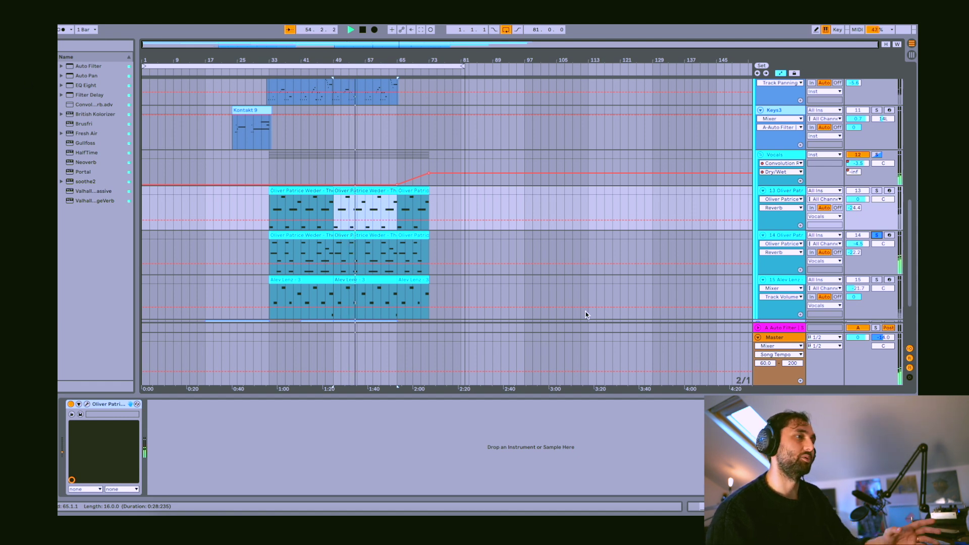
pyautogui.click(876, 190)
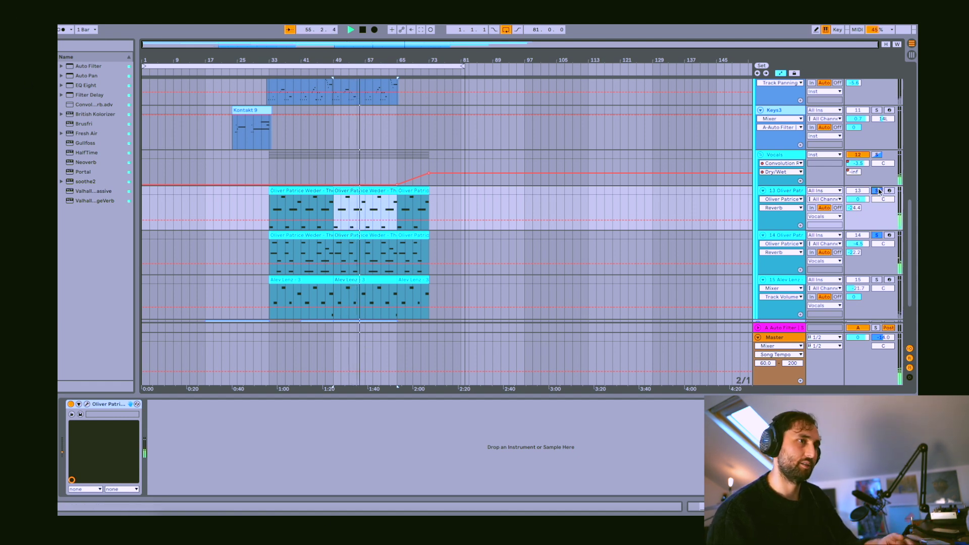
pyautogui.click(877, 280)
pyautogui.click(781, 280)
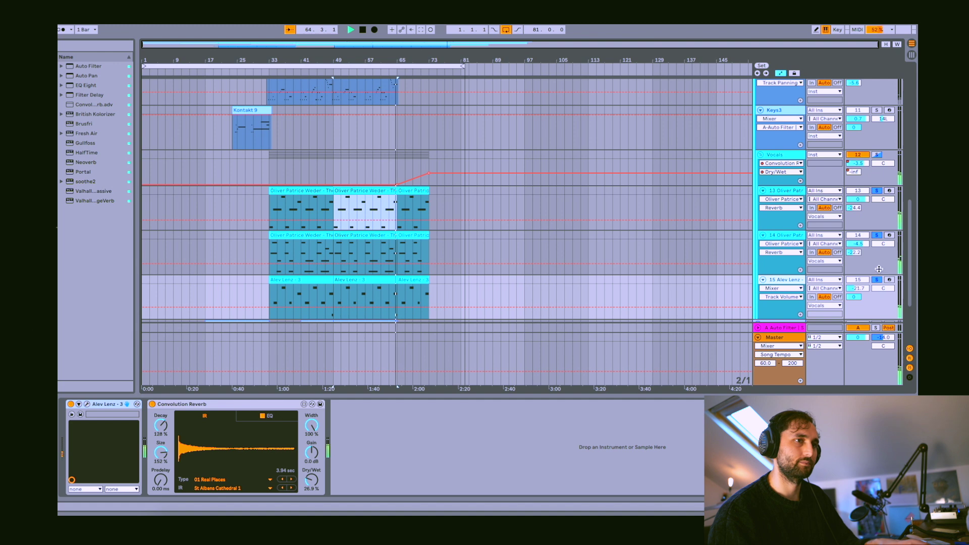
pyautogui.click(877, 155)
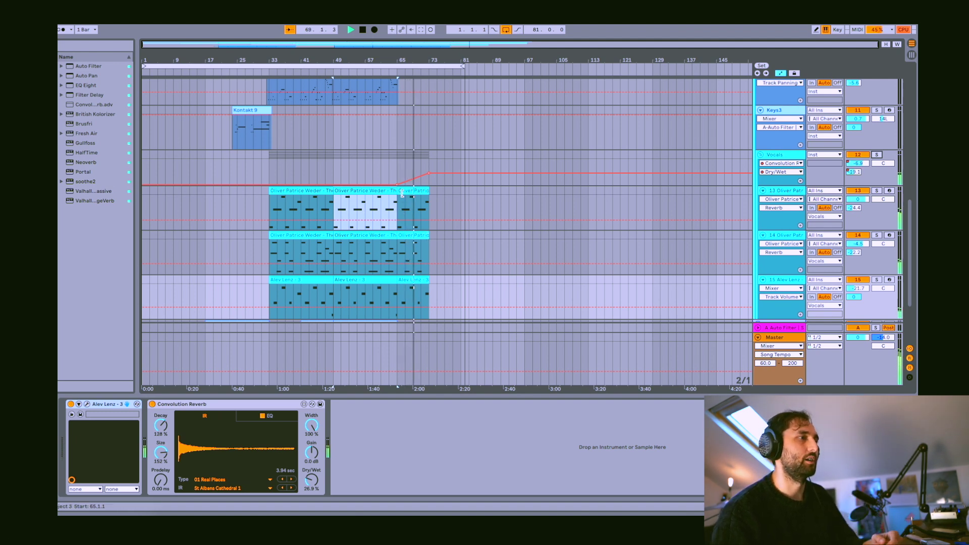
# Collapse the Atmos and Inst groups and play the arrangement from the first Kick clip with the Kick track's Drum Rack shown.
pyautogui.scroll(-3, 404, 196)
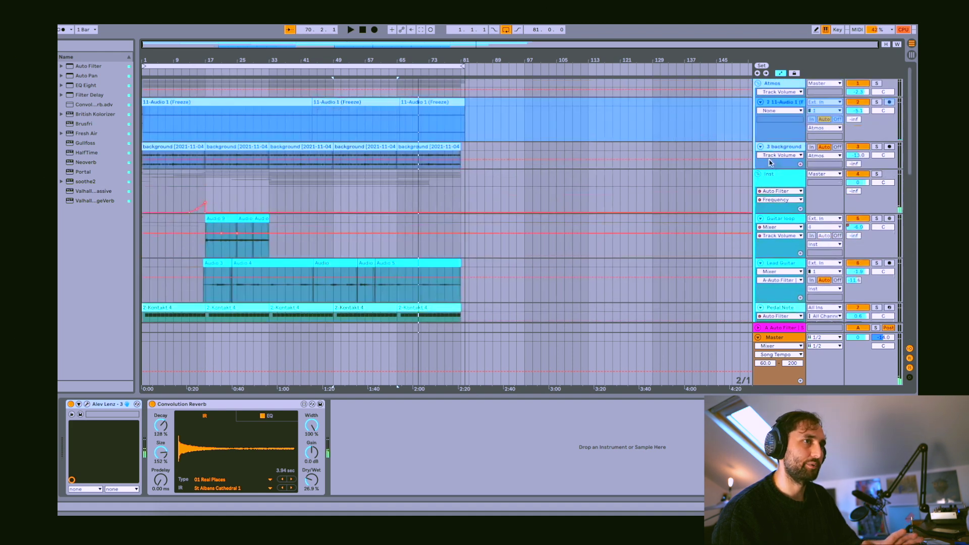
pyautogui.click(220, 111)
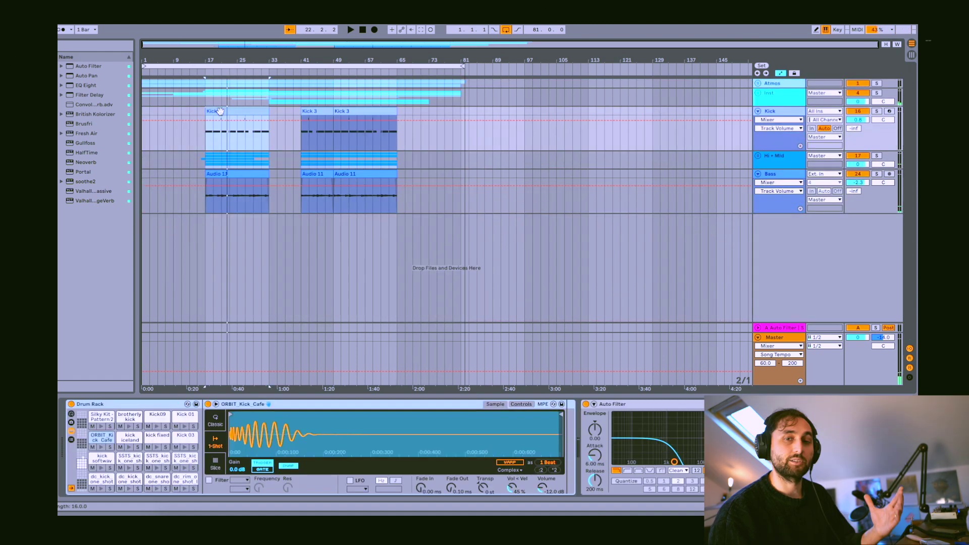
pyautogui.press('space')
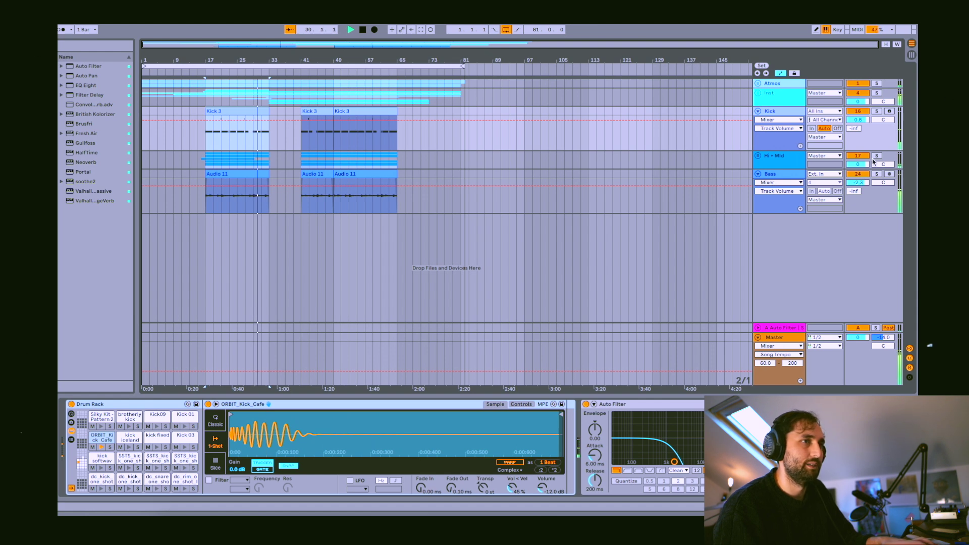
# Solo and play the first Bass clip, and examine the P Bass - (Bass) preset in the track's Archetype plug-in.
pyautogui.click(245, 177)
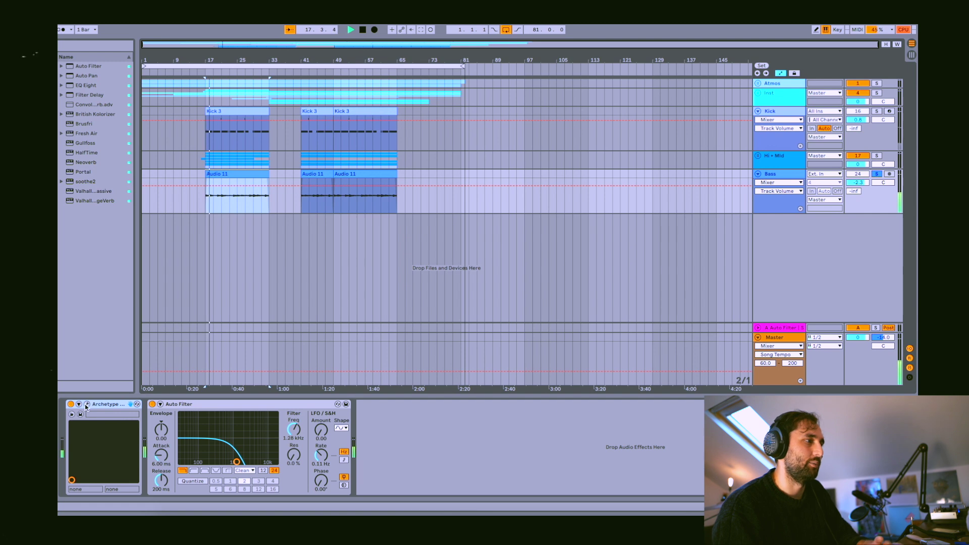
pyautogui.hotkey('ctrl', 'alt', 'p')
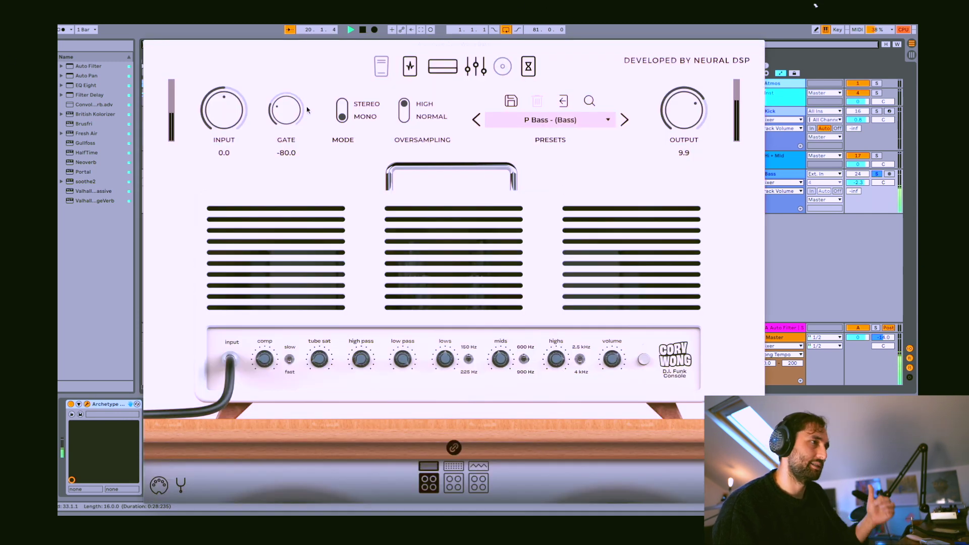
pyautogui.hotkey('ctrl', 'alt', 'p')
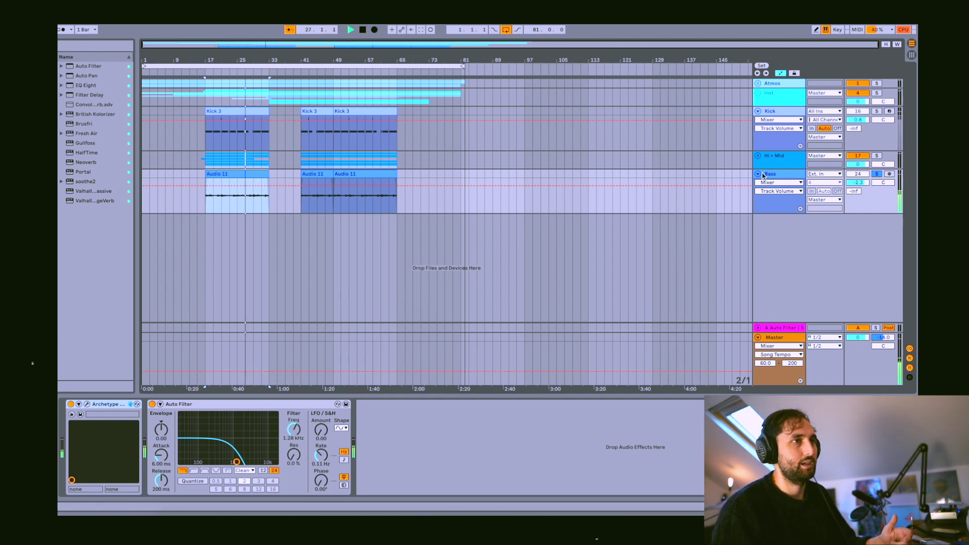
# Solo the Hi + Mid group, unfold its tracks, and show the group's effects.
pyautogui.click(877, 156)
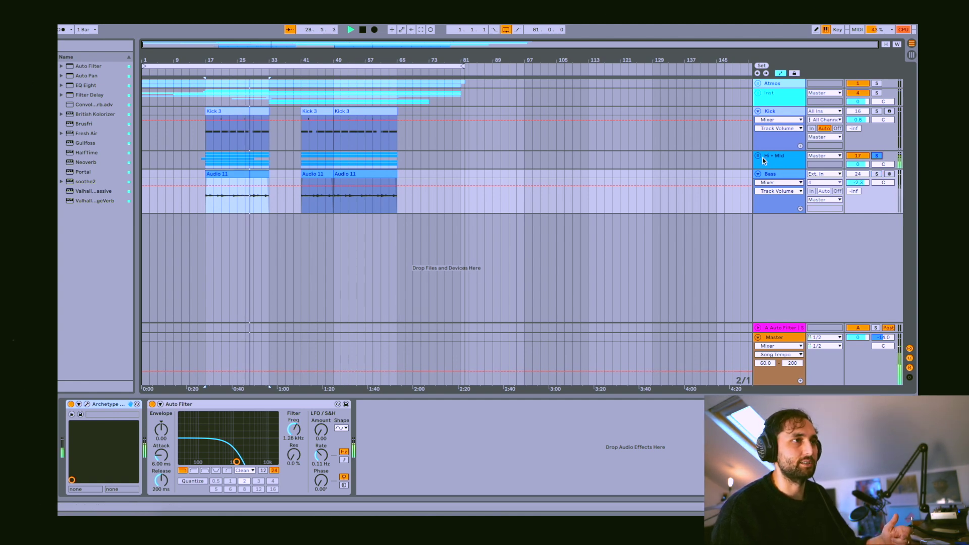
pyautogui.click(758, 156)
pyautogui.click(771, 157)
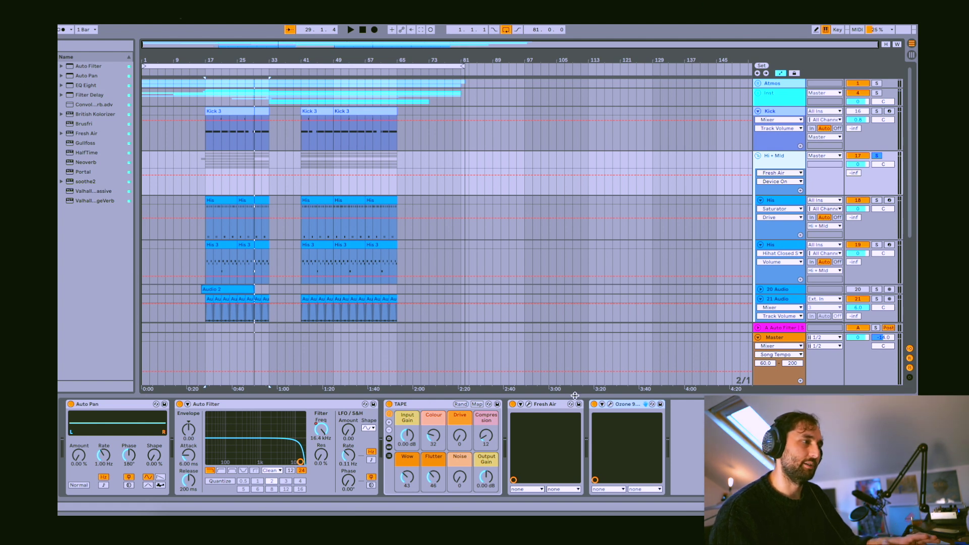
# Open the Hi + Mid group's Fresh Air plug-in, compare the sound with it bypassed and enabled during playback, and close its window.
pyautogui.click(528, 404)
pyautogui.press('space')
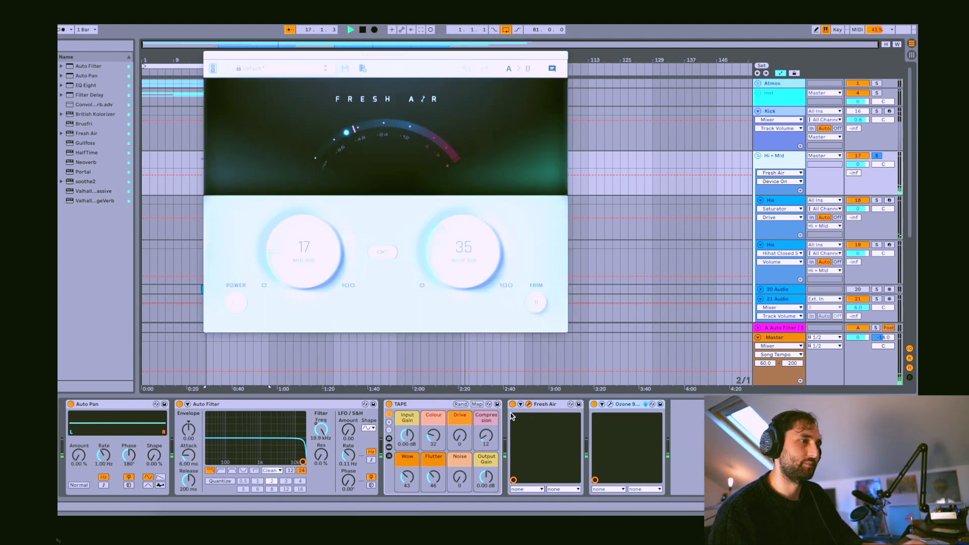
pyautogui.click(512, 404)
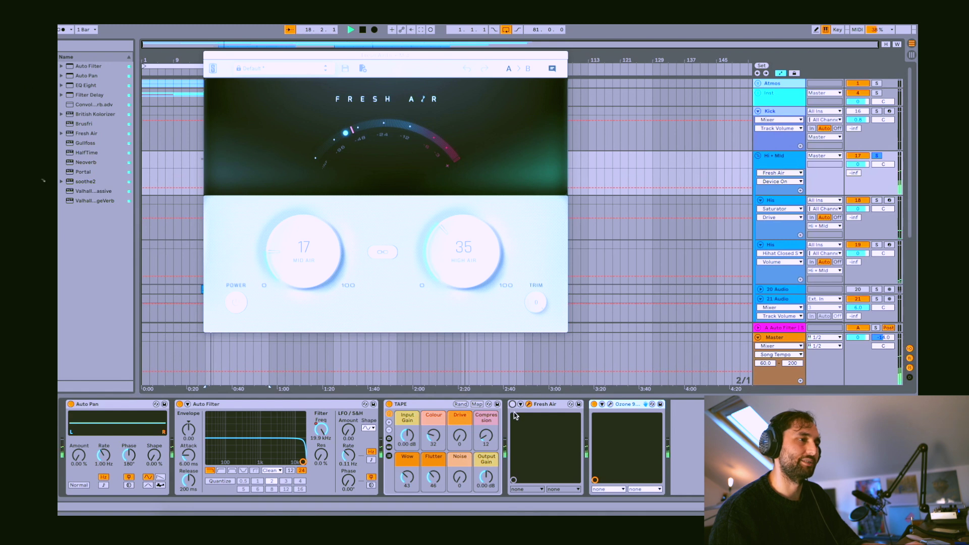
pyautogui.click(512, 404)
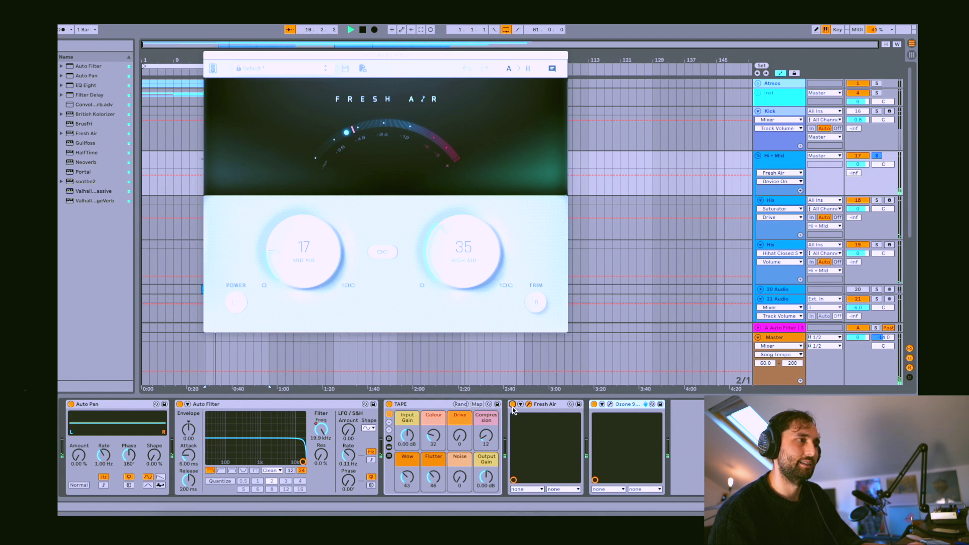
pyautogui.click(513, 404)
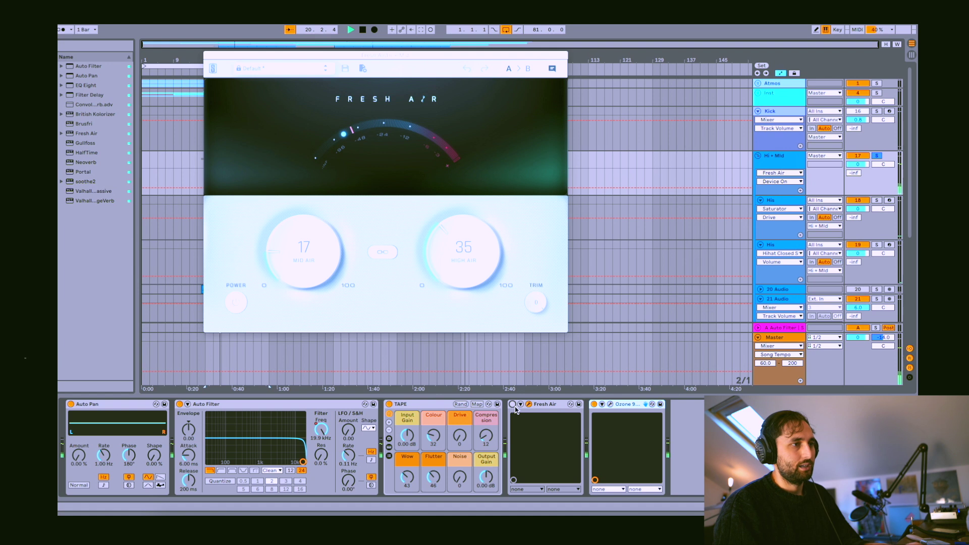
pyautogui.click(513, 404)
pyautogui.press('space')
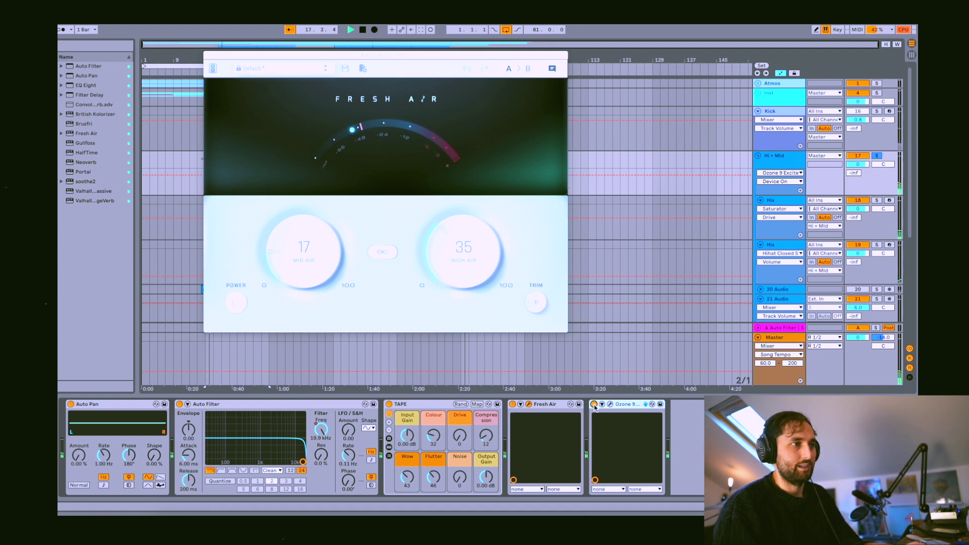
pyautogui.click(207, 55)
# Solo the two hi-hat tracks in the Hi + Mid group separately and together during playback to compare their parts.
pyautogui.click(875, 200)
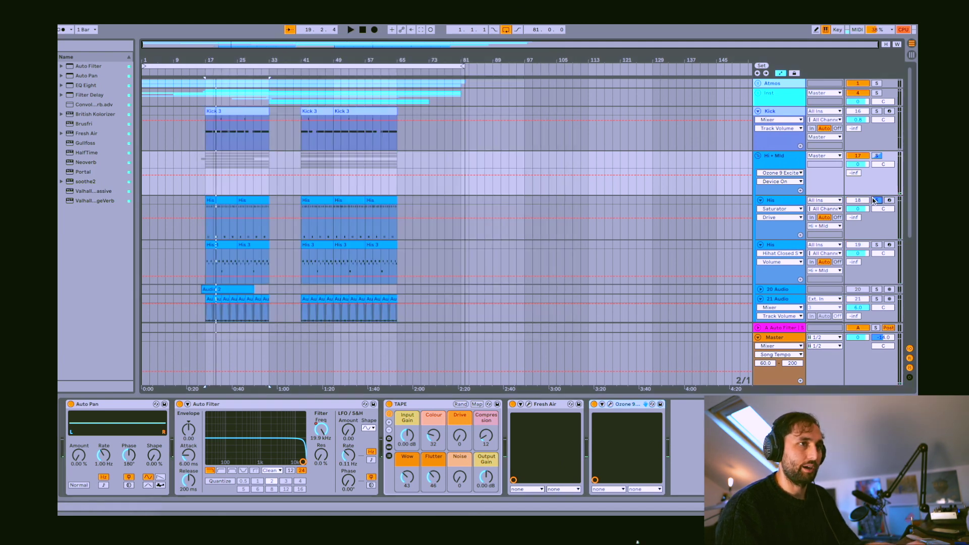
pyautogui.press('space')
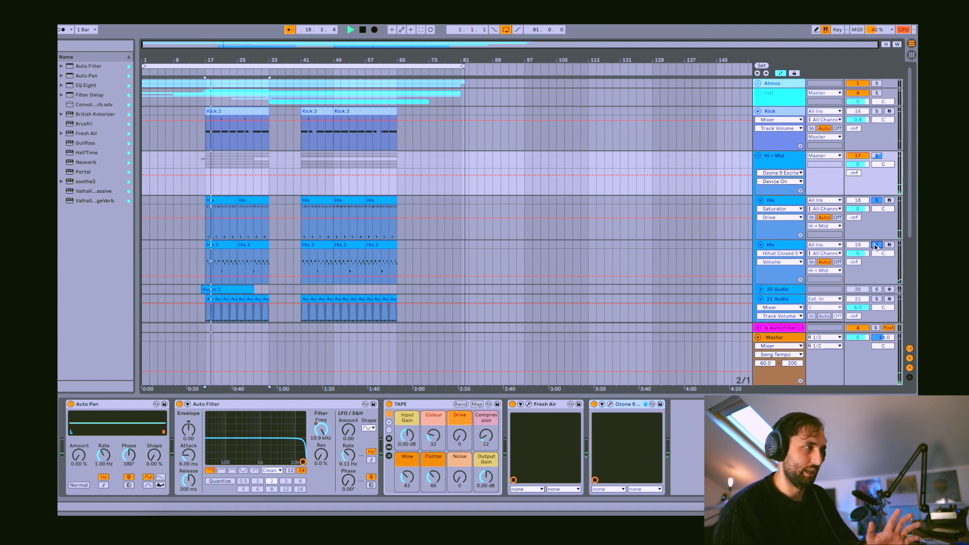
pyautogui.keyDown('ctrl'); pyautogui.click(877, 245); pyautogui.keyUp('ctrl')
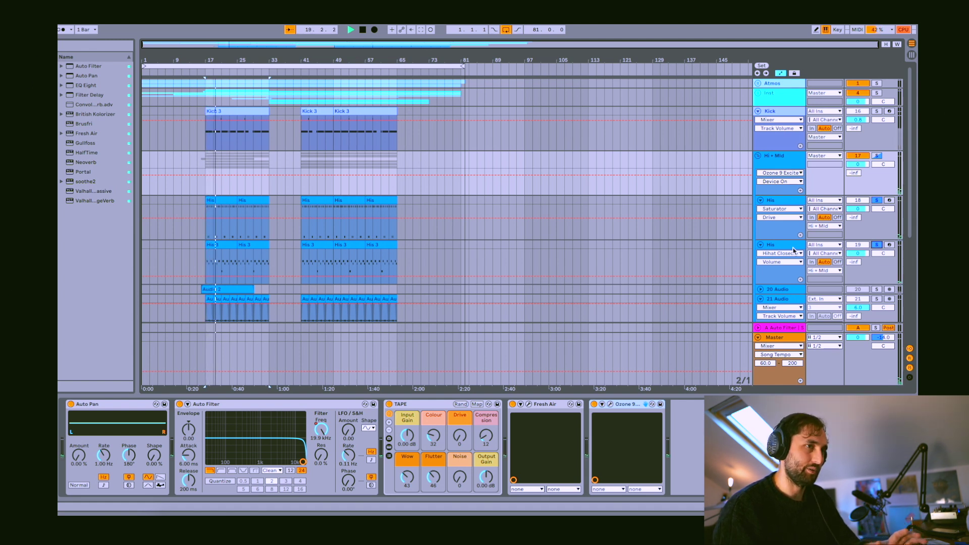
pyautogui.click(877, 245)
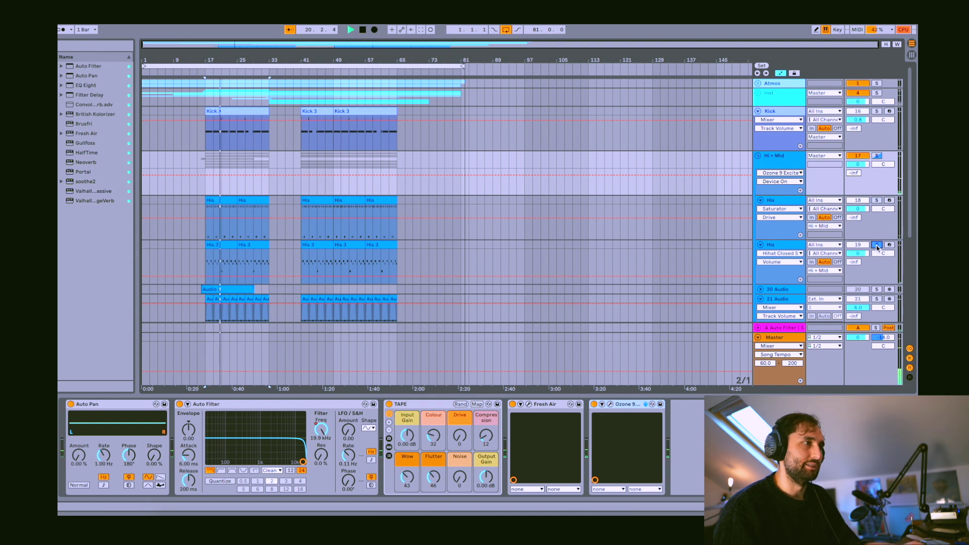
pyautogui.click(876, 201)
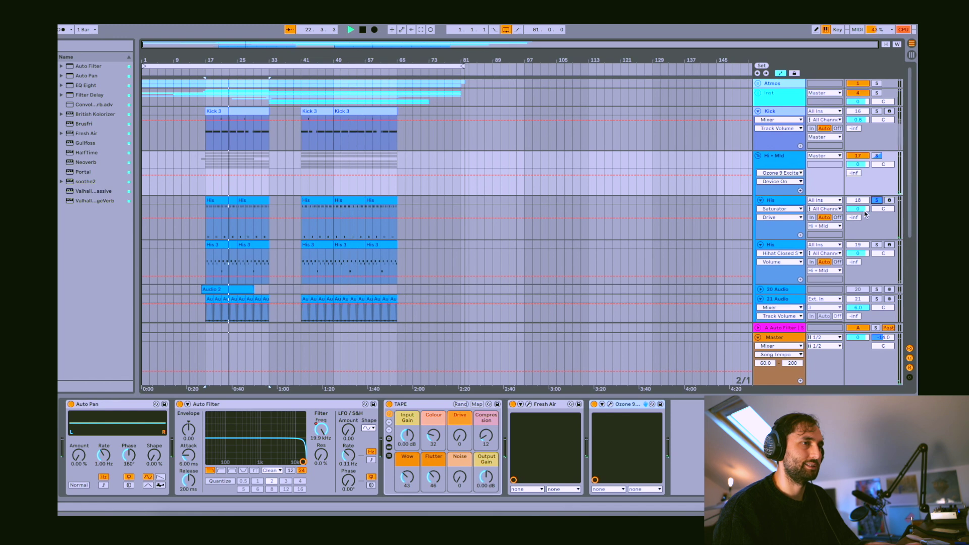
pyautogui.scroll(-1, 864, 246)
# Solo 20 Audio, solo and play 21 Audio with 22 Audio, and show the effects on the latter two tracks.
pyautogui.keyDown('ctrl'); pyautogui.click(876, 240); pyautogui.keyUp('ctrl')
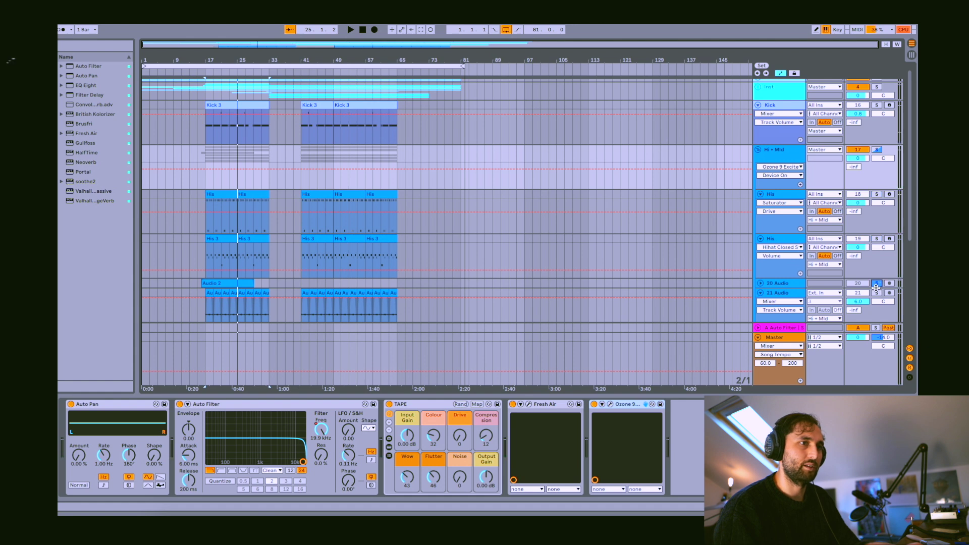
pyautogui.scroll(-3, 876, 288)
pyautogui.press('space')
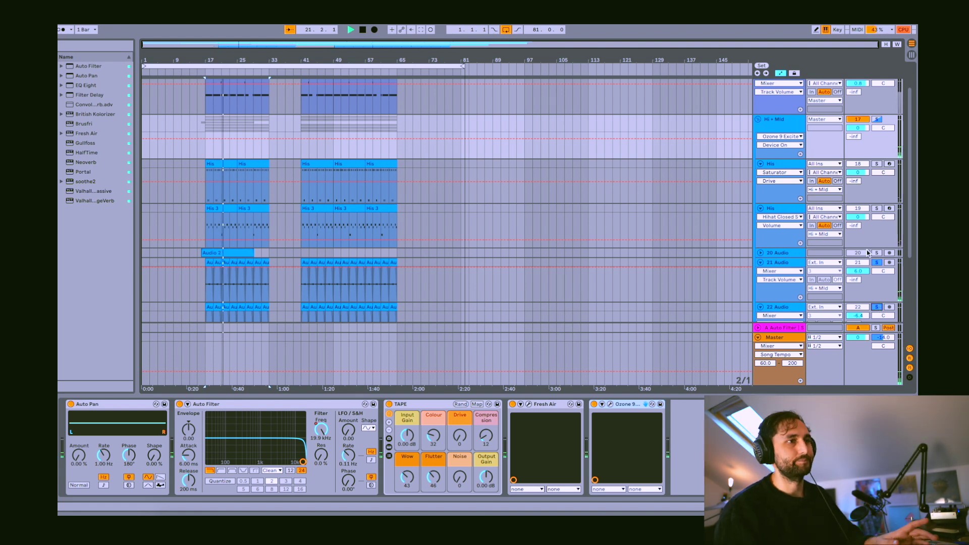
pyautogui.click(747, 293)
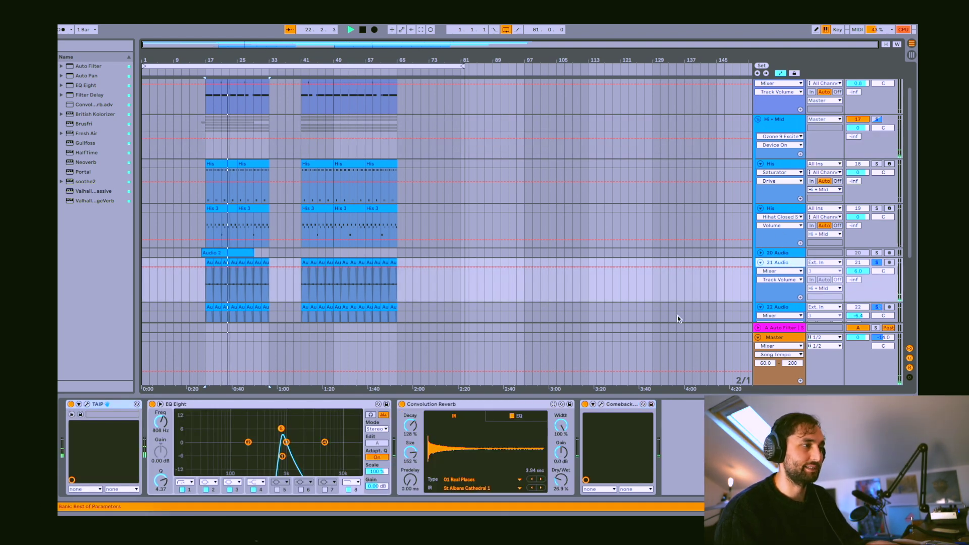
pyautogui.click(783, 308)
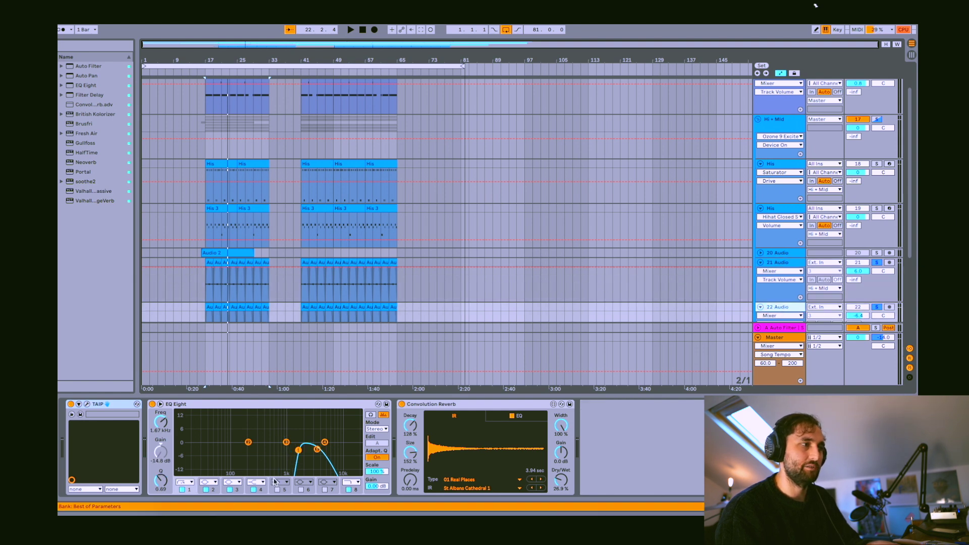
pyautogui.click(779, 264)
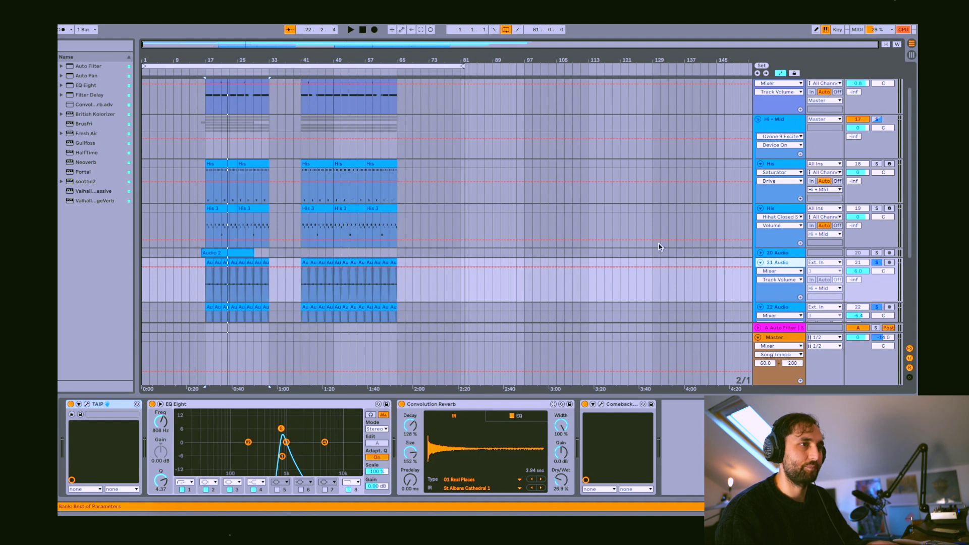
# Examine the TAIP and Comeback plug-in windows on the 21 Audio track, closing each one, and show 22 Audio's effects in between.
pyautogui.click(86, 404)
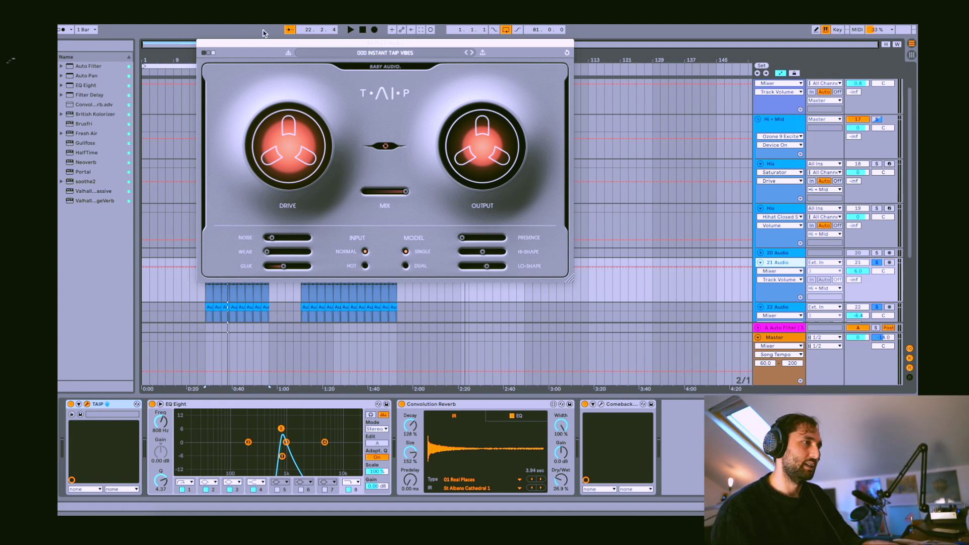
pyautogui.click(202, 44)
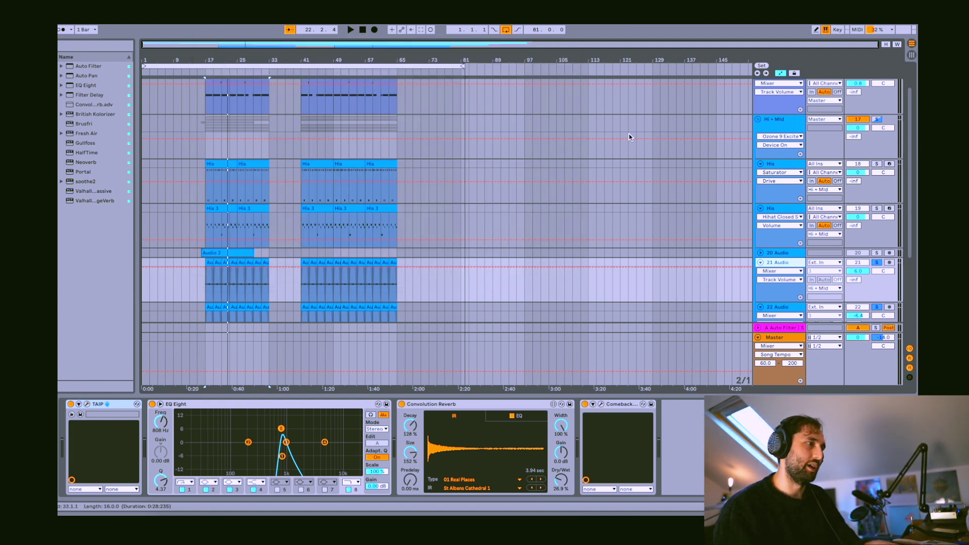
pyautogui.click(777, 306)
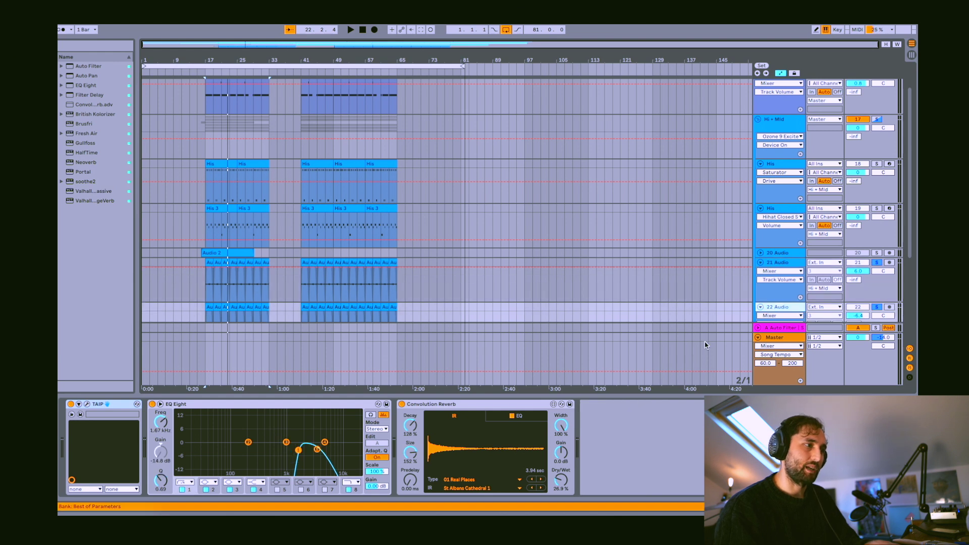
pyautogui.click(799, 267)
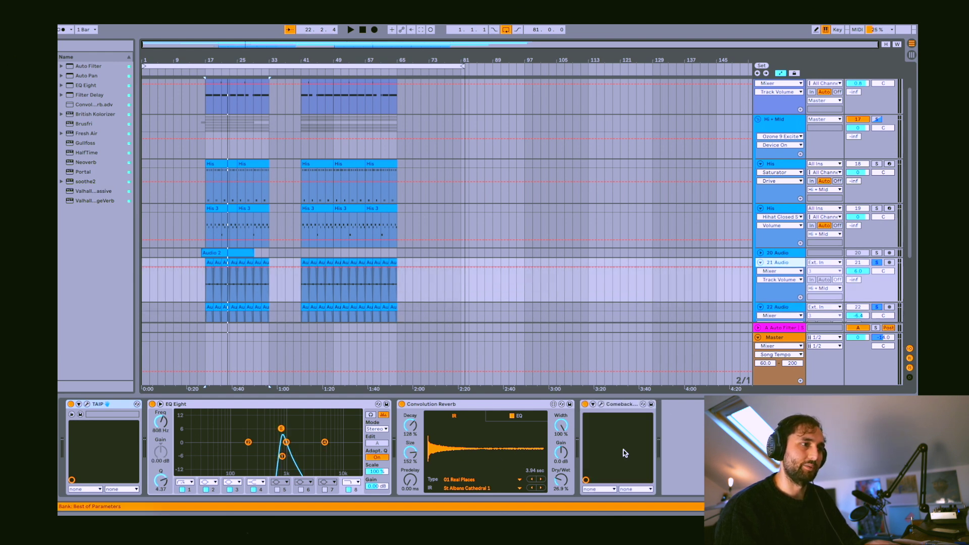
pyautogui.click(601, 404)
pyautogui.click(204, 49)
# Play from the first drum section with the second hi-hat track soloed together with 21 Audio and 22 Audio.
pyautogui.scroll(-1, 844, 277)
pyautogui.press('space')
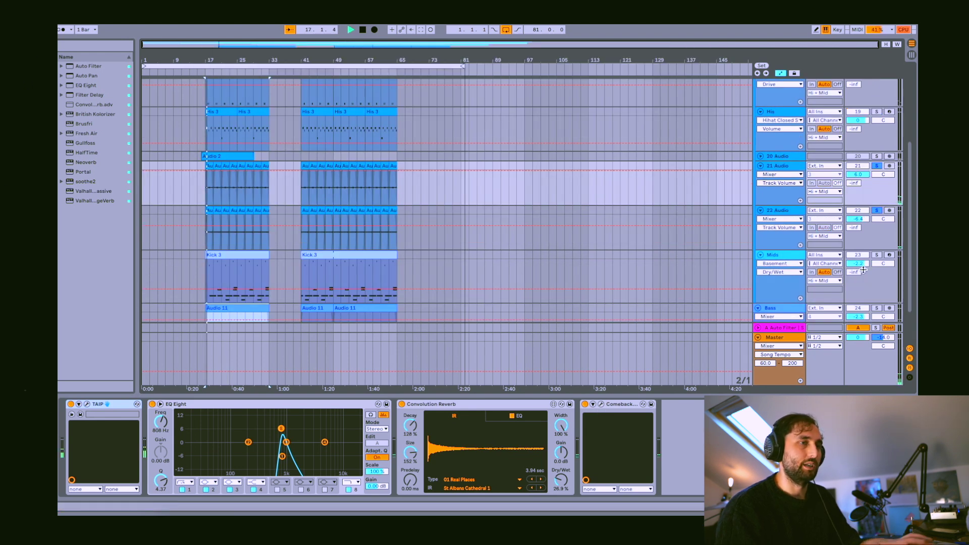
pyautogui.scroll(1, 875, 217)
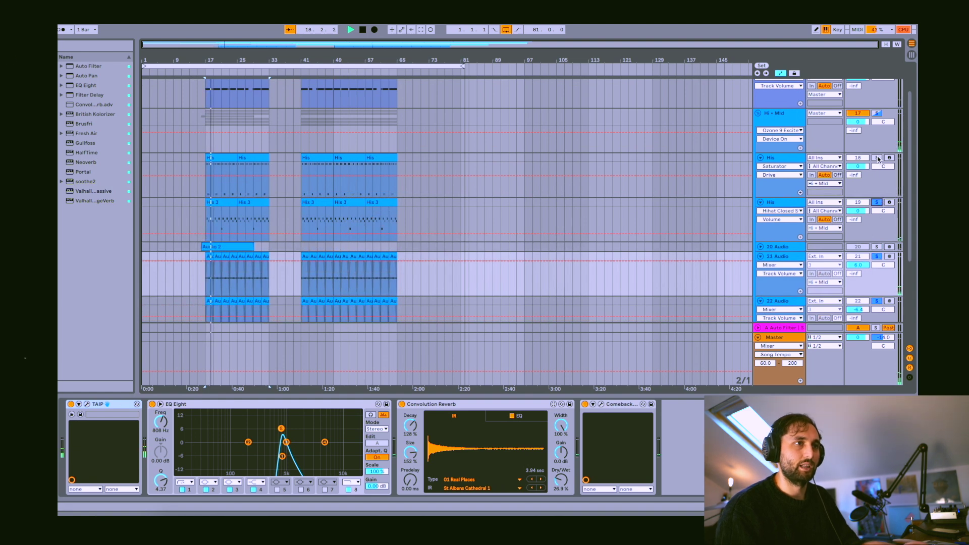
pyautogui.scroll(-5, 864, 226)
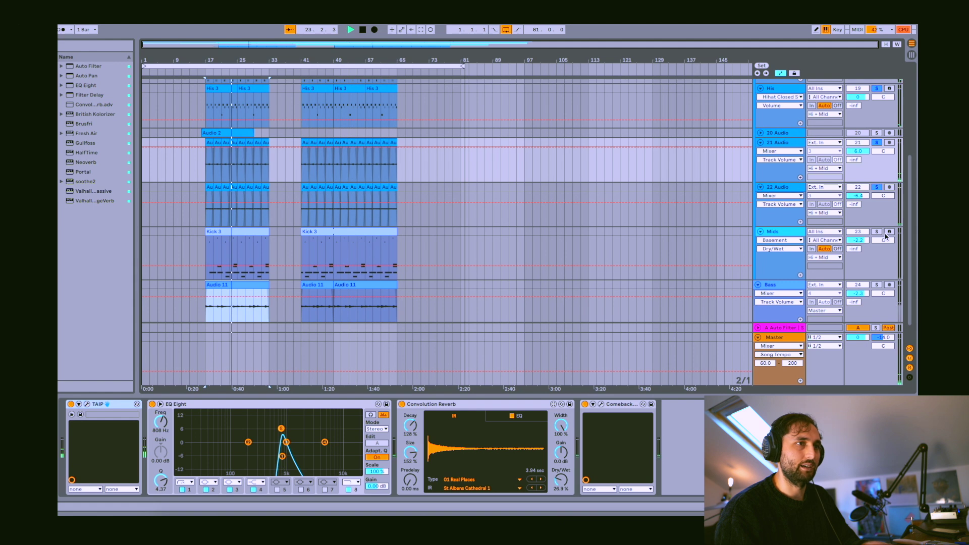
# Examine the notes and Drum Rack of the Mids track's first Kick 3 clip, clear the solos, and play the full mix.
pyautogui.doubleClick(225, 241)
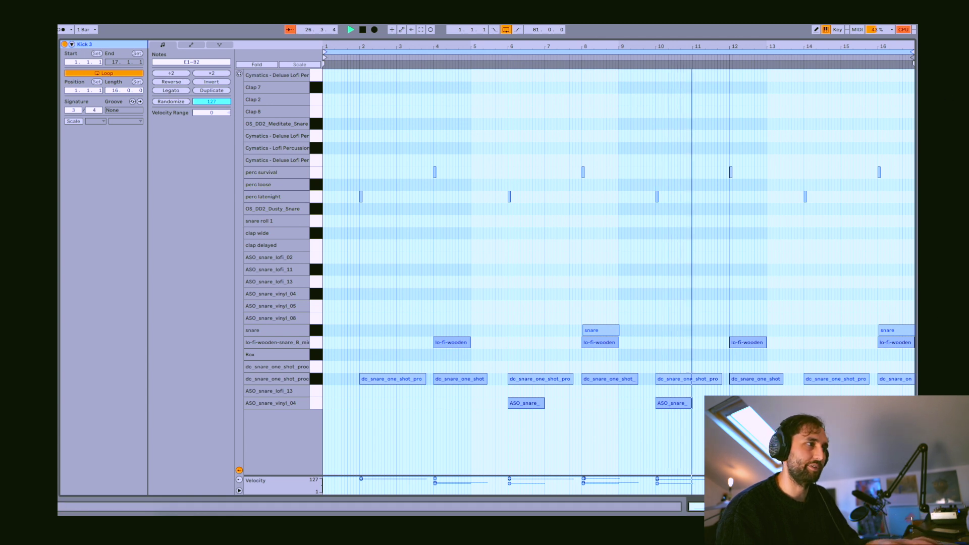
pyautogui.hotkey('shift', 'Tab')
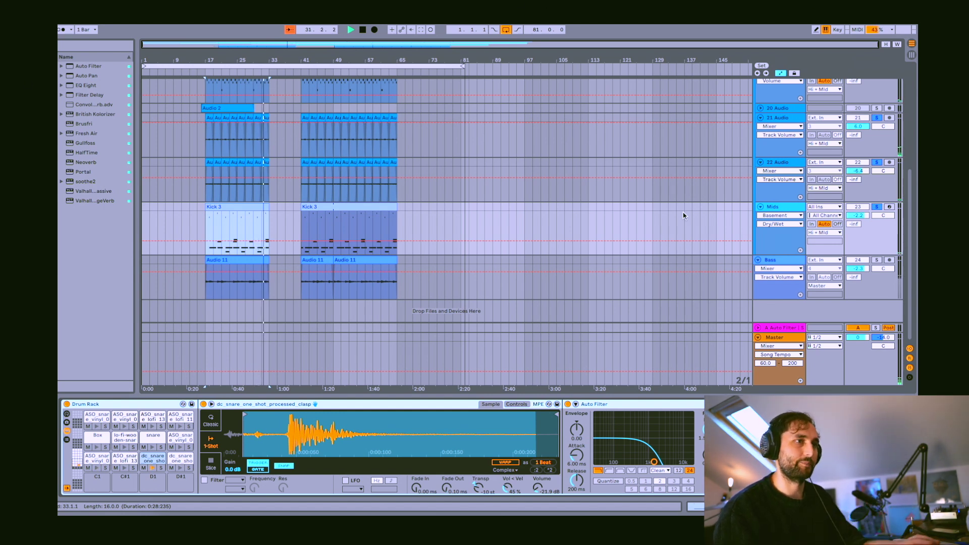
pyautogui.click(878, 207)
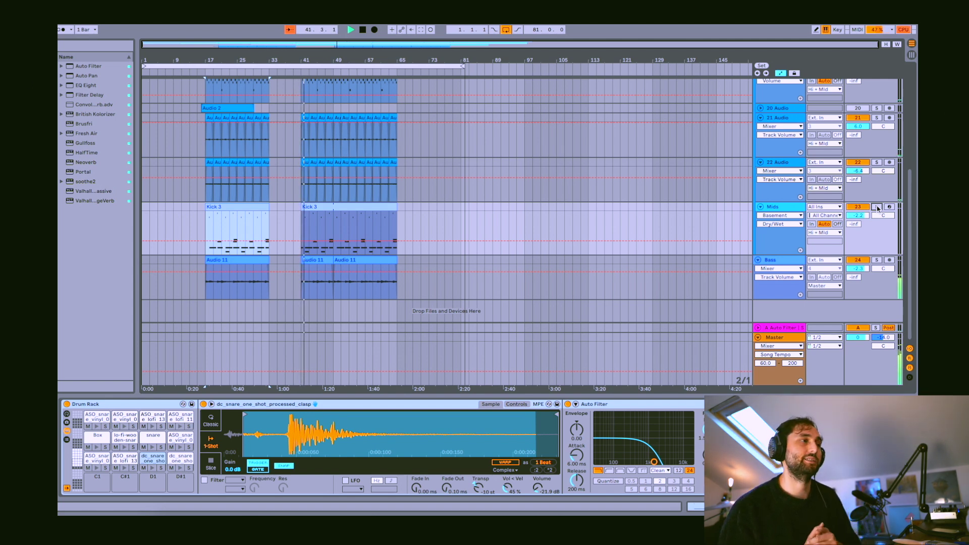
pyautogui.press('space')
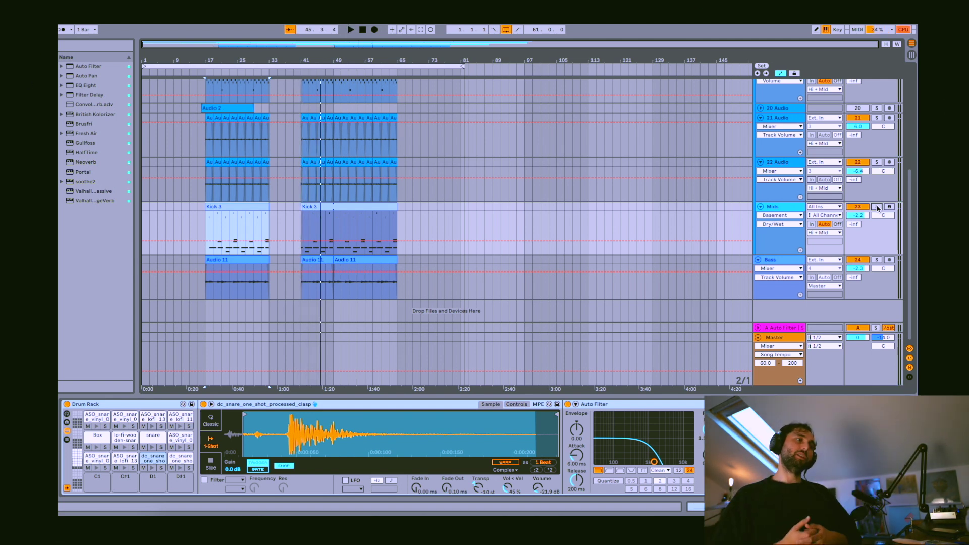